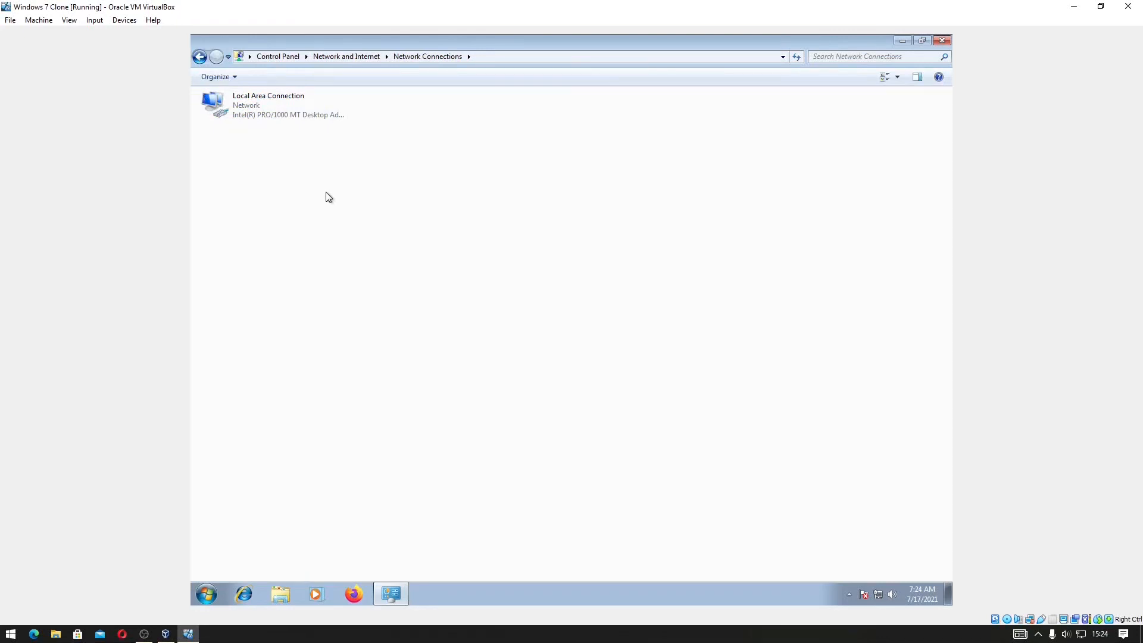
Open the Internet Protocol Version 4 (TCP/IPv4) properties of the Local Area Connection in the Windows 7 virtual machine.
double_click(283, 114)
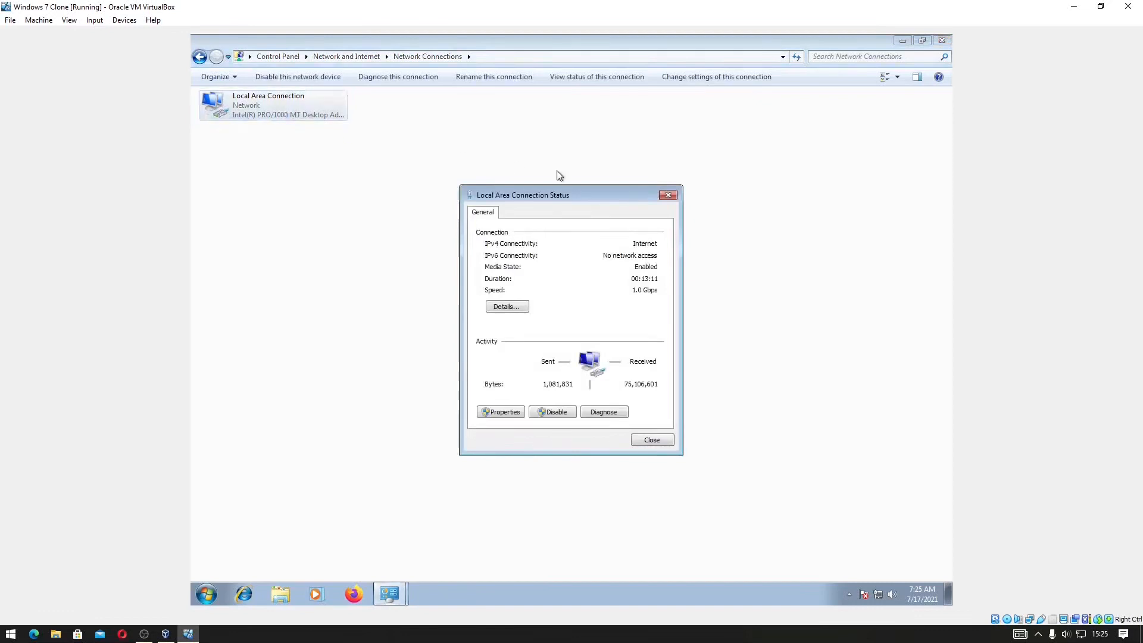
click(668, 197)
right_click(278, 106)
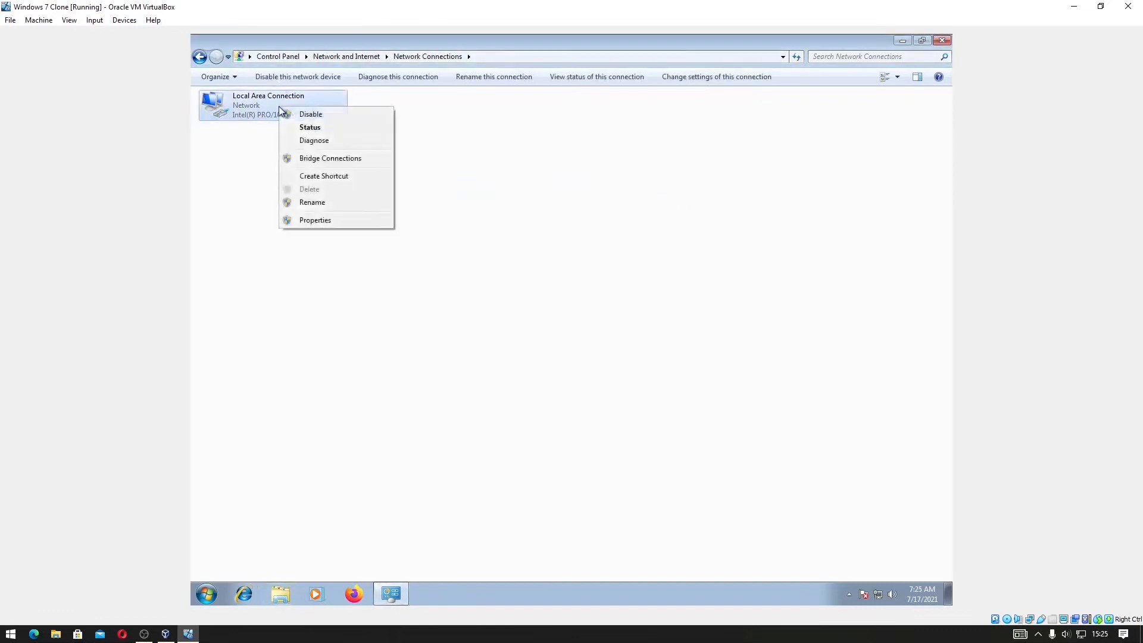
click(294, 221)
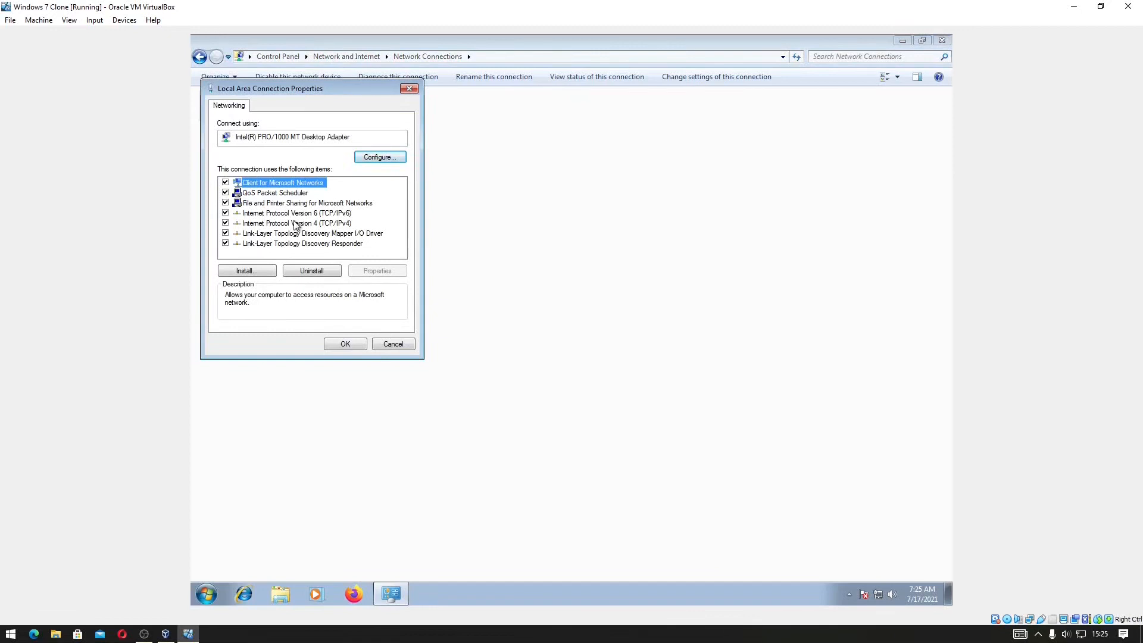
double_click(296, 224)
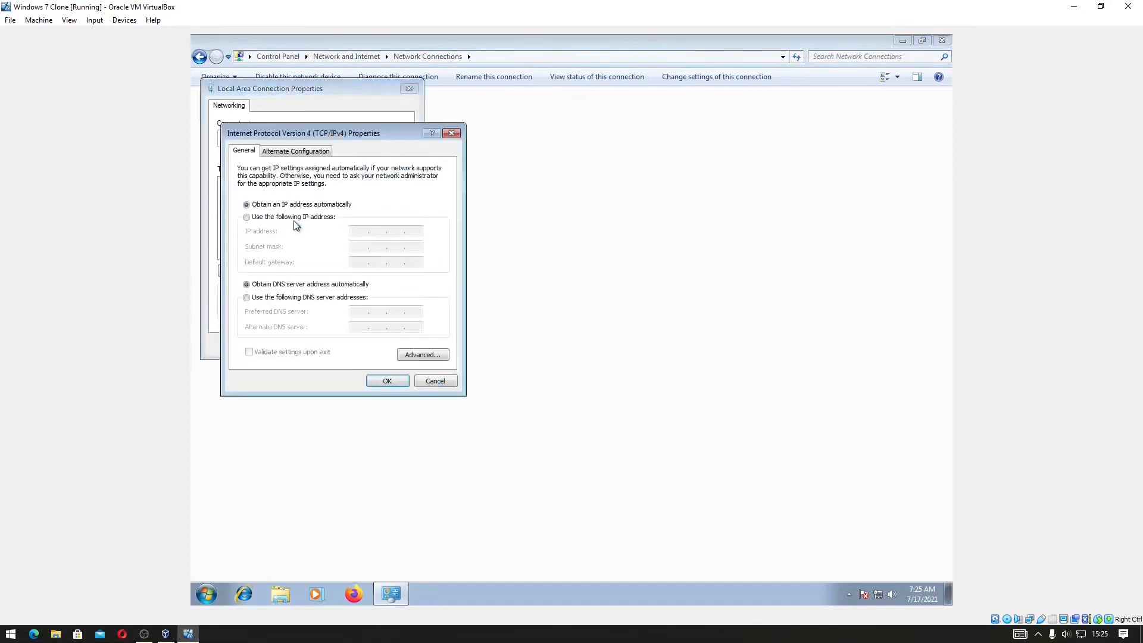
click(434, 380)
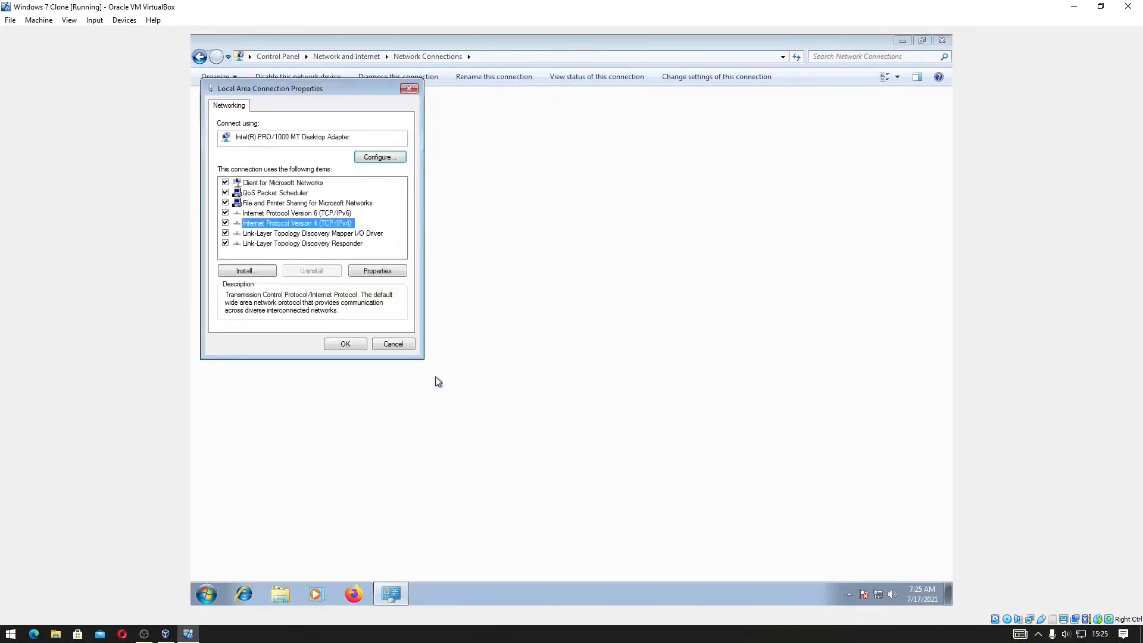
click(374, 272)
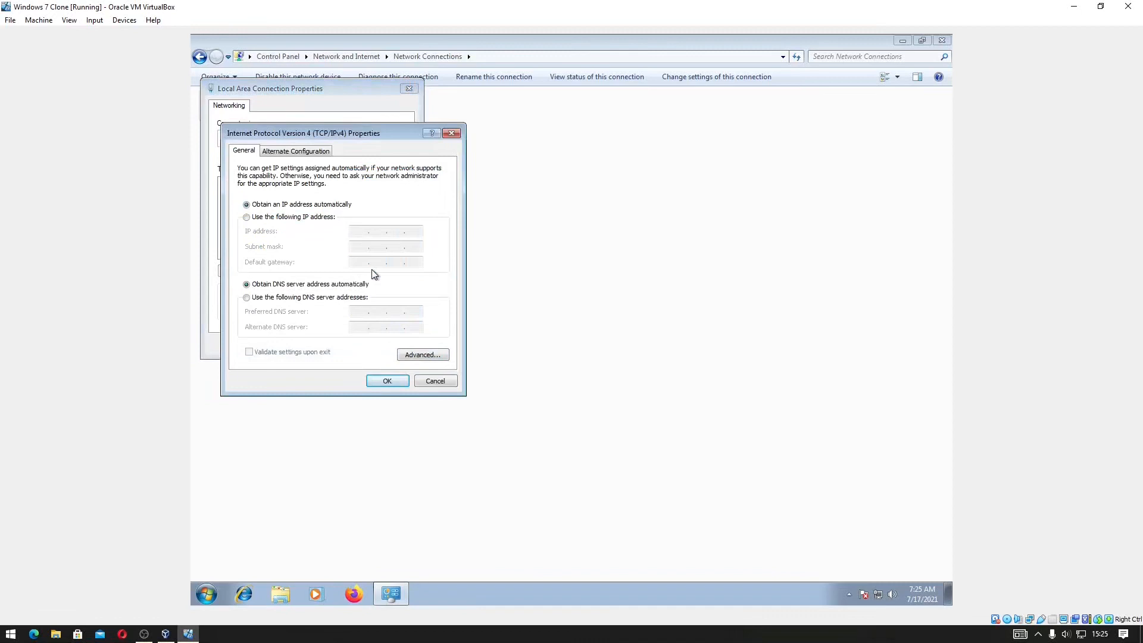
Switch the Local Area Connection to manual DNS server addresses and set the preferred DNS server to 8.8.8.8.
click(277, 299)
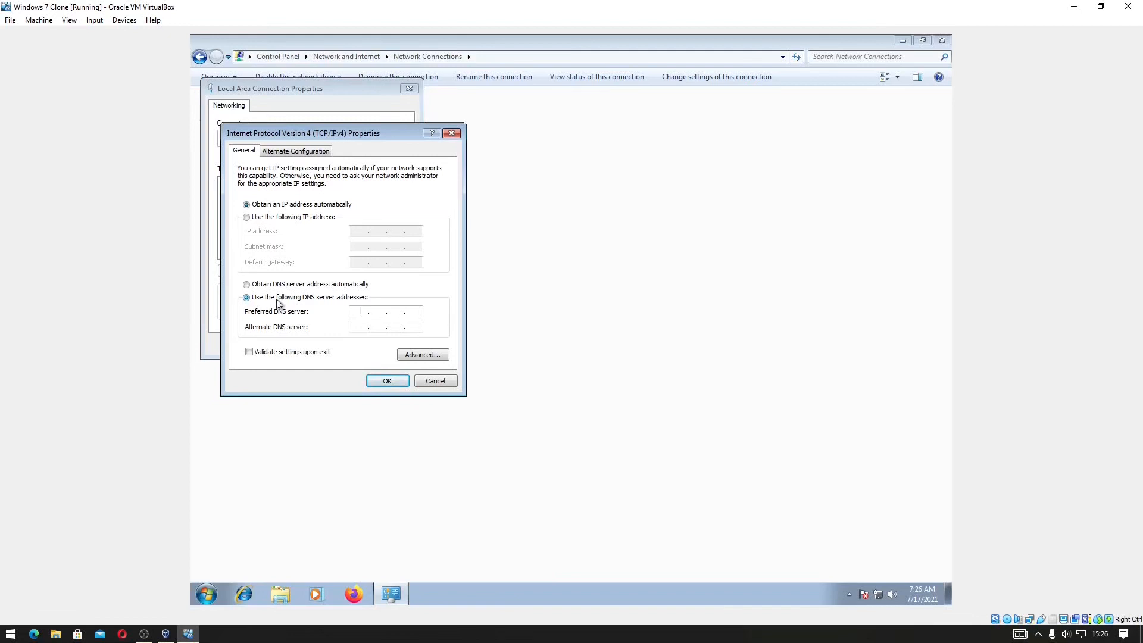
text(8 . . .)
click(379, 313)
text(8..)
click(395, 312)
text(8)
Set the Local Area Connection's alternate DNS server to 8.8.4.4 and save the connection properties.
click(359, 323)
text(8.8.5)
key(BackSpace)
text(4.4)
click(392, 381)
click(353, 345)
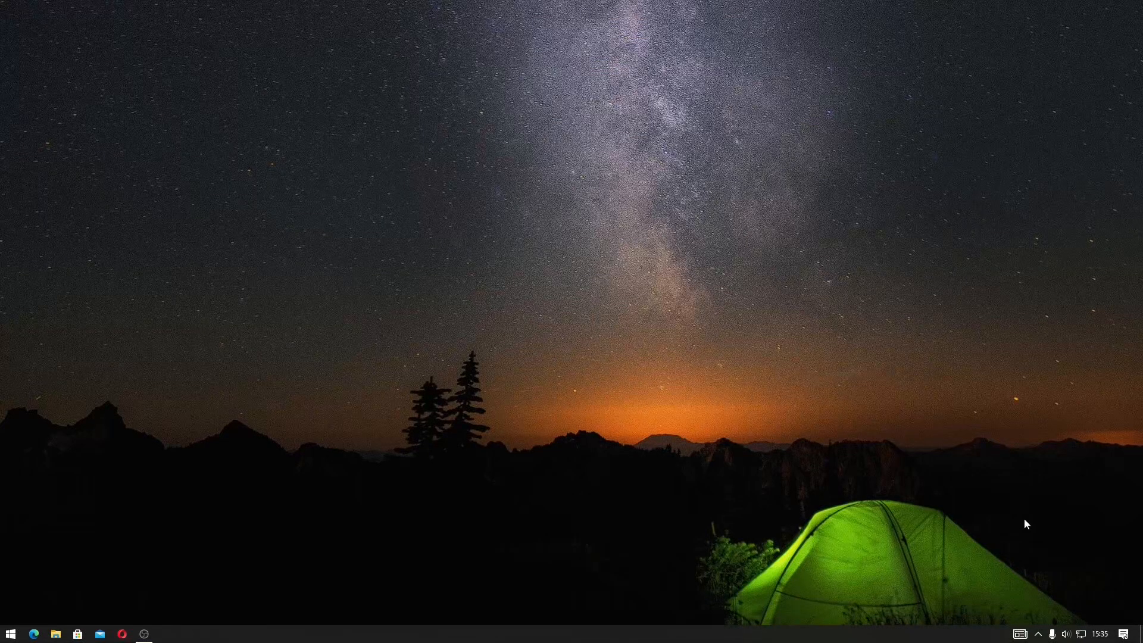
right_click(1086, 637)
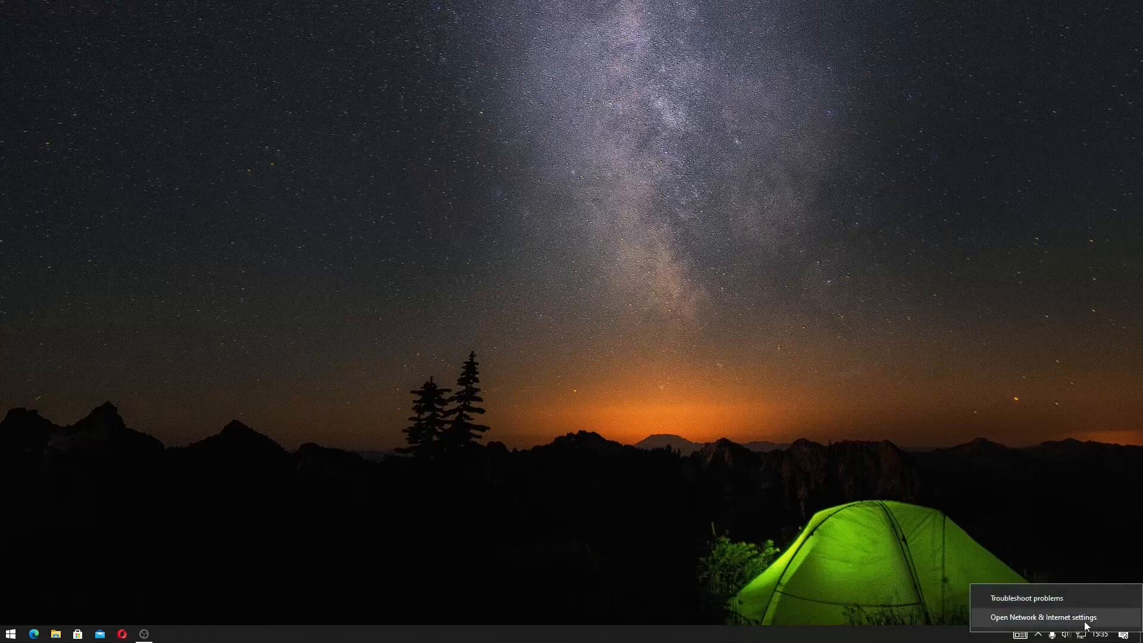
click(1086, 619)
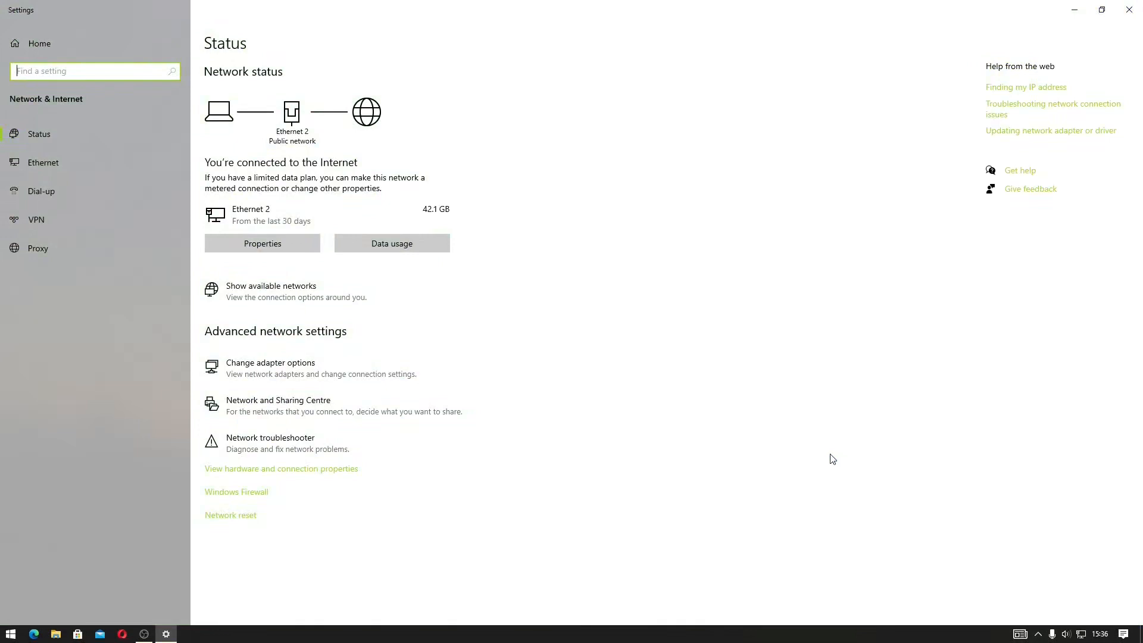
click(437, 384)
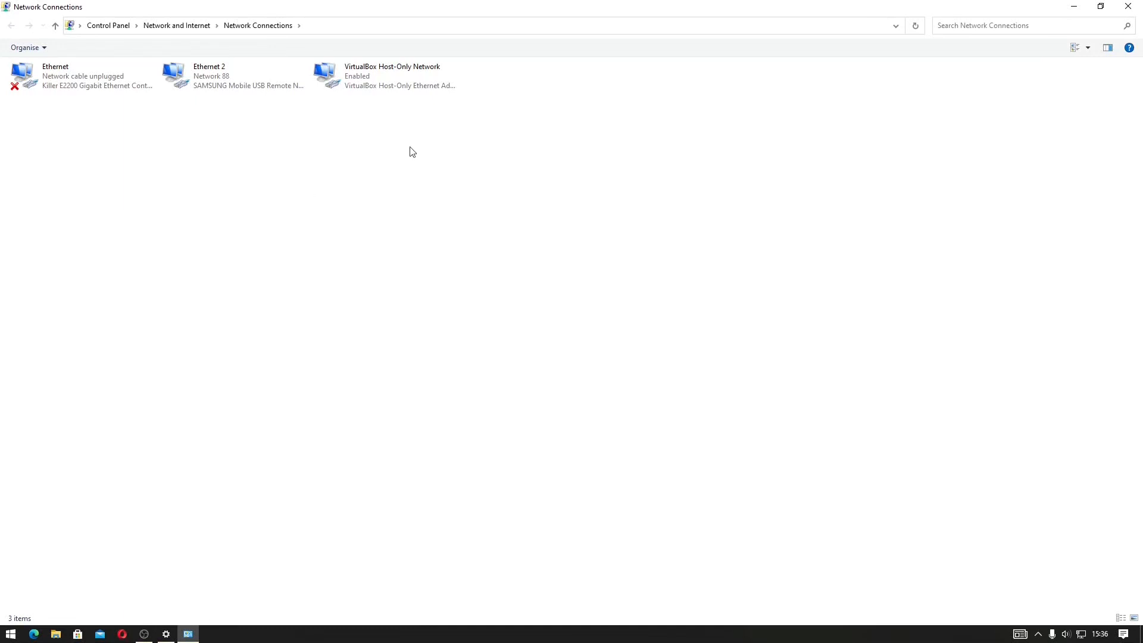
click(1128, 7)
click(1128, 9)
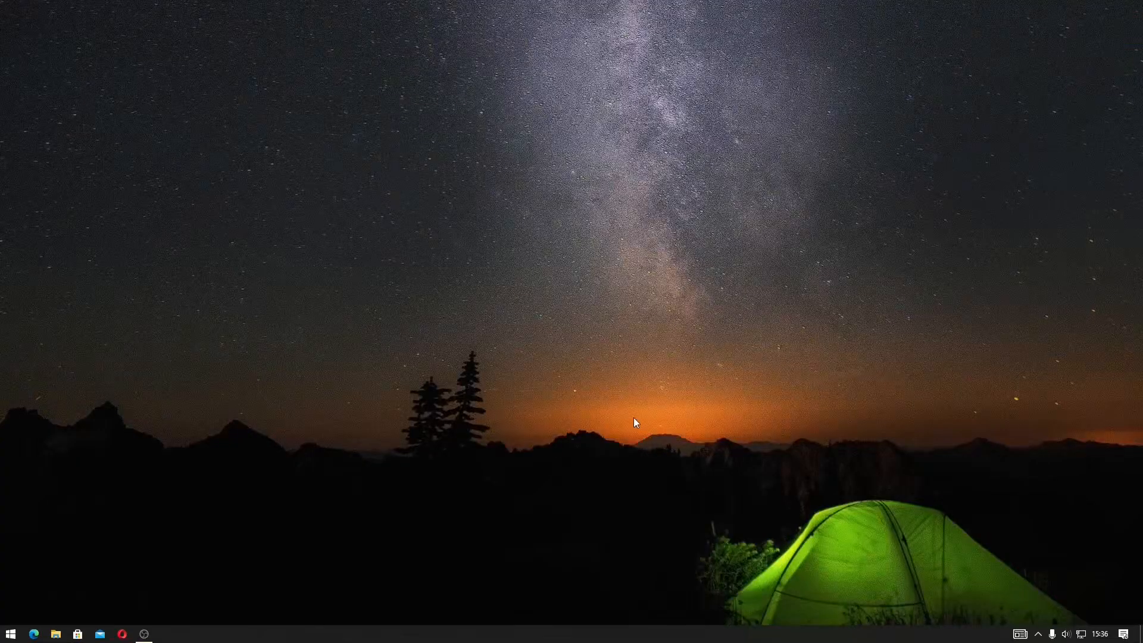
Open the host computer's network adapter list through Control Panel's Network and Sharing Centre.
key(super)
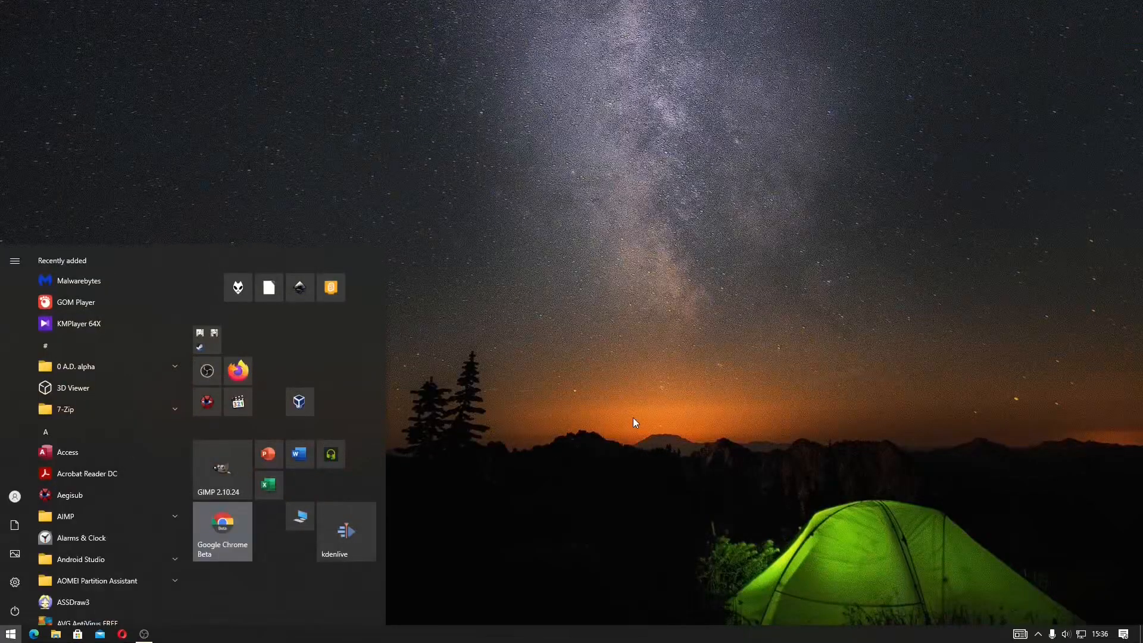
text(cont)
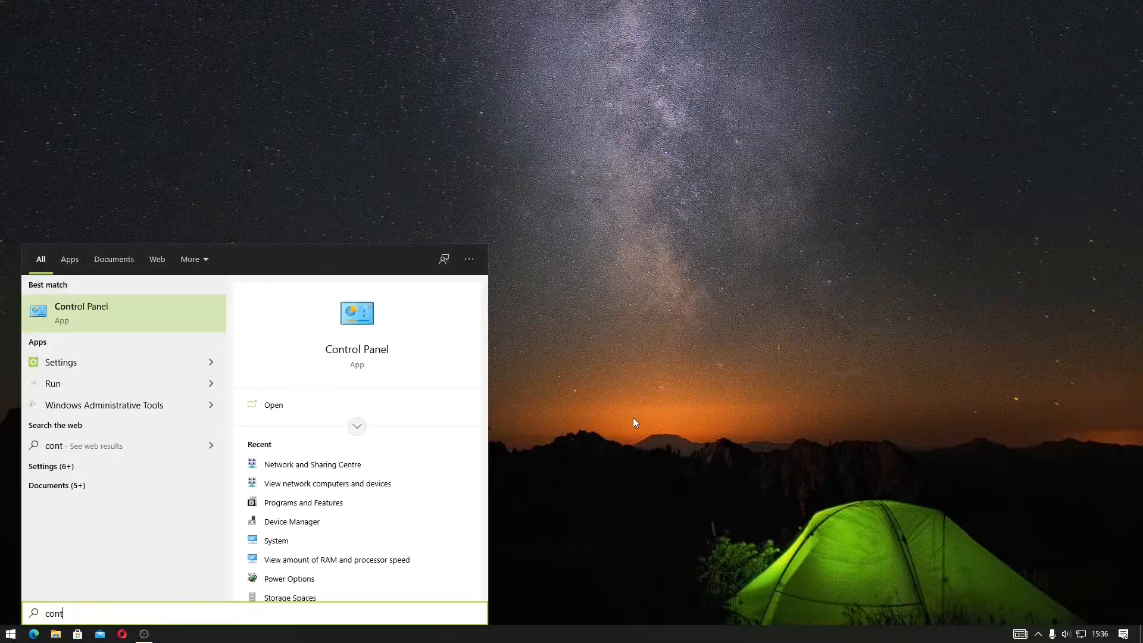
key(Return)
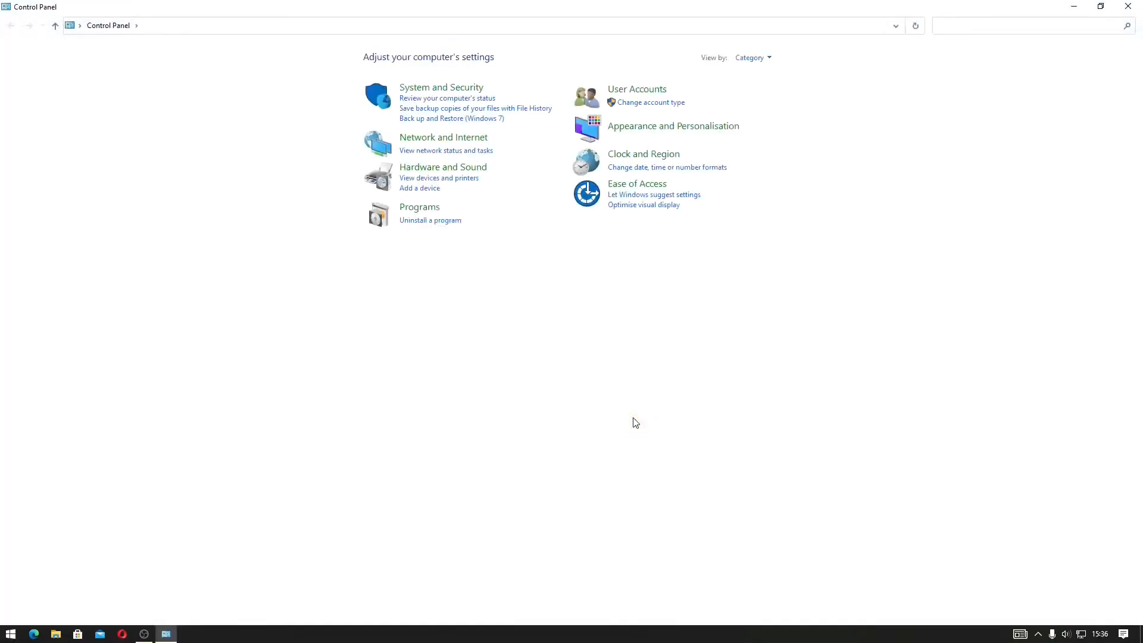
click(483, 142)
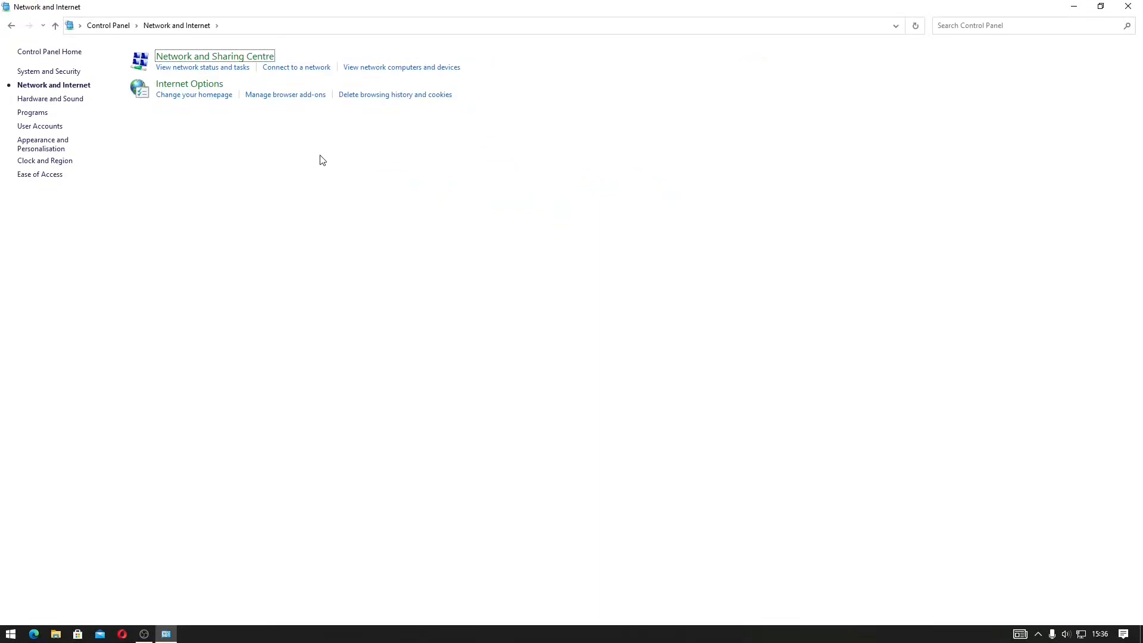
click(244, 57)
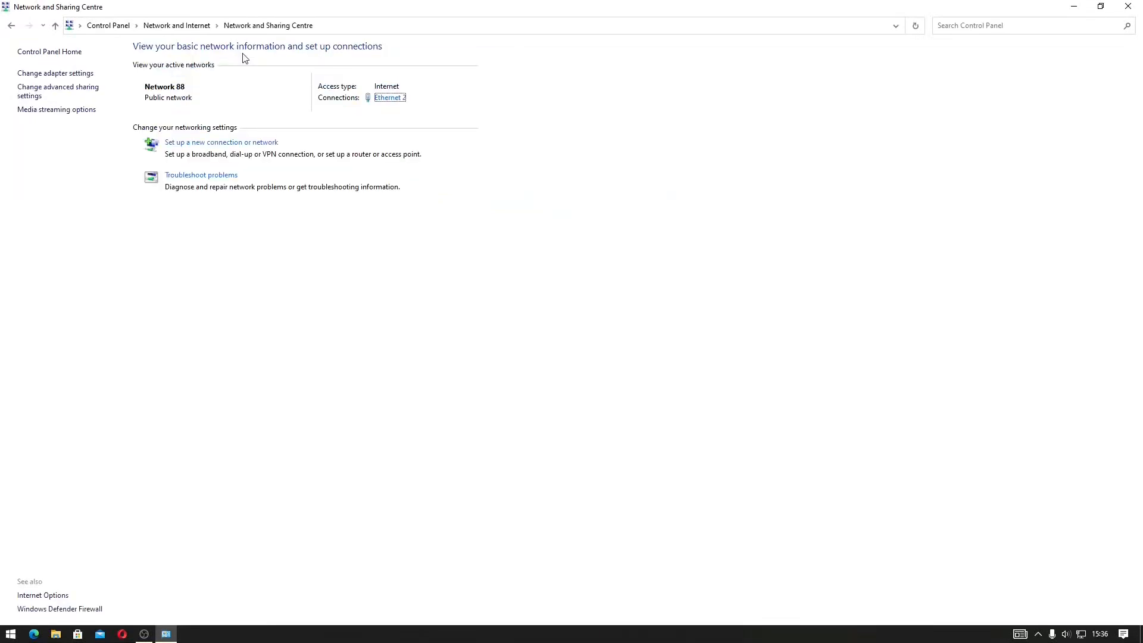
click(381, 101)
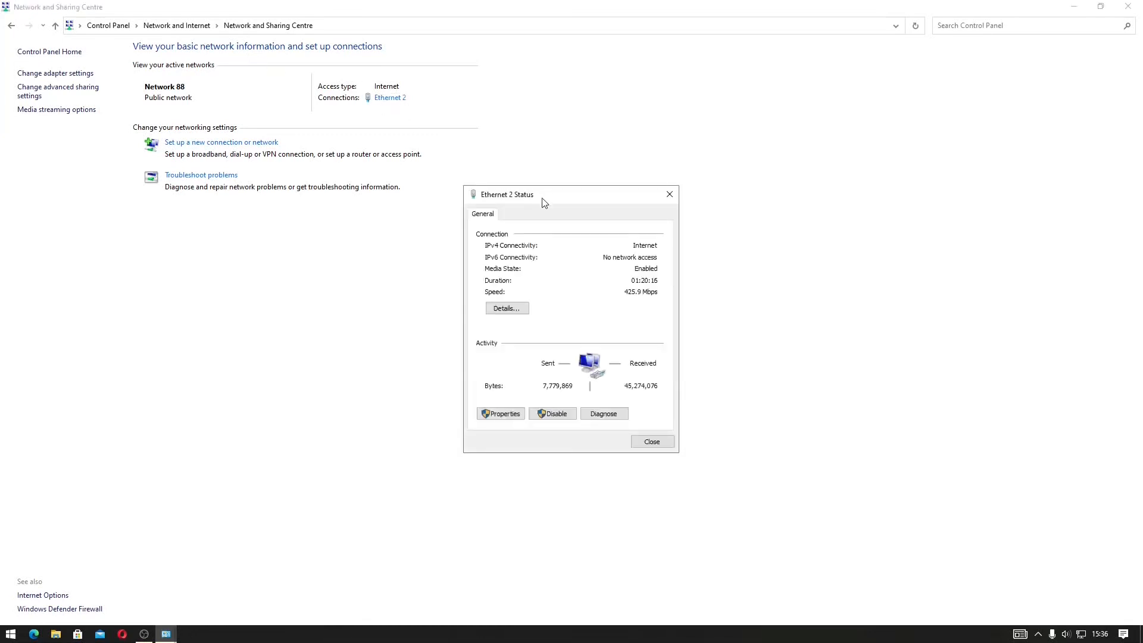
click(666, 442)
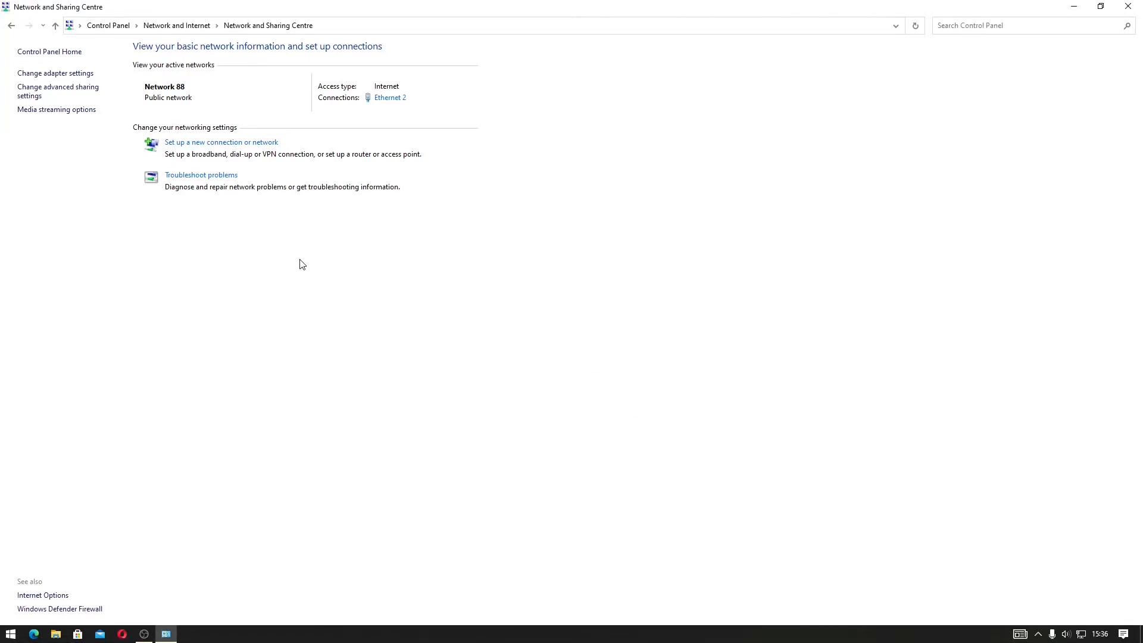
click(69, 74)
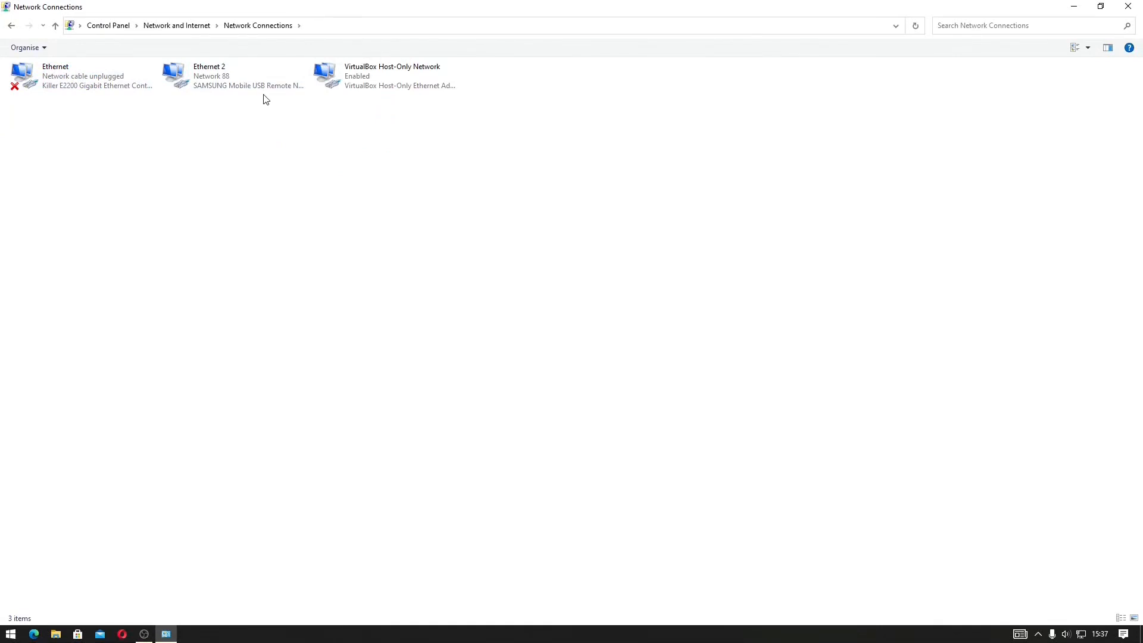
double_click(230, 80)
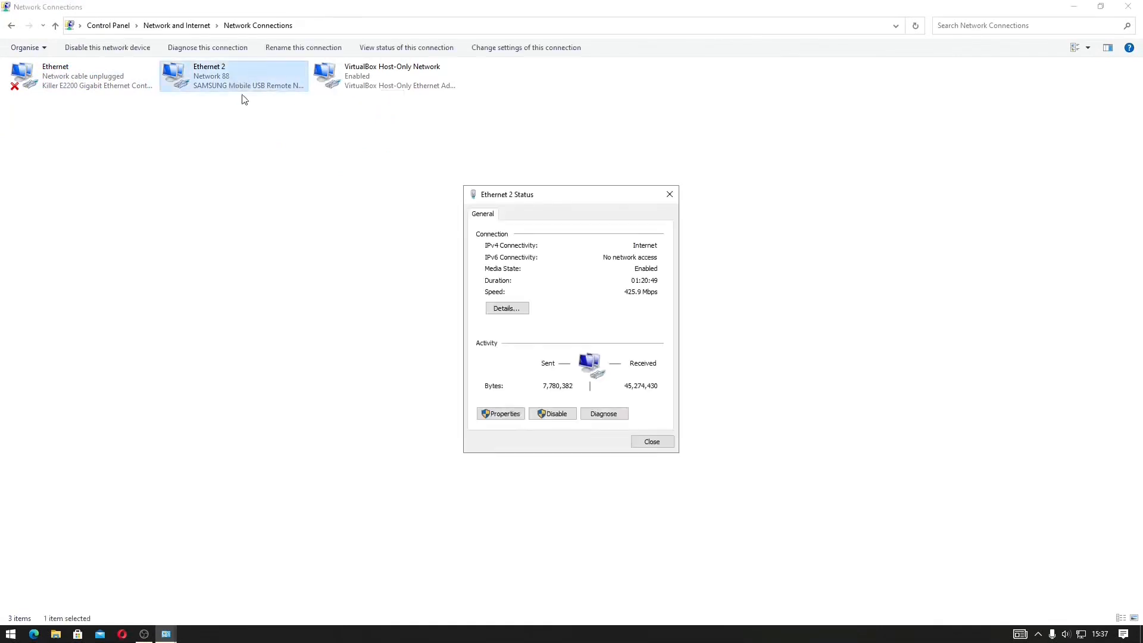
click(670, 442)
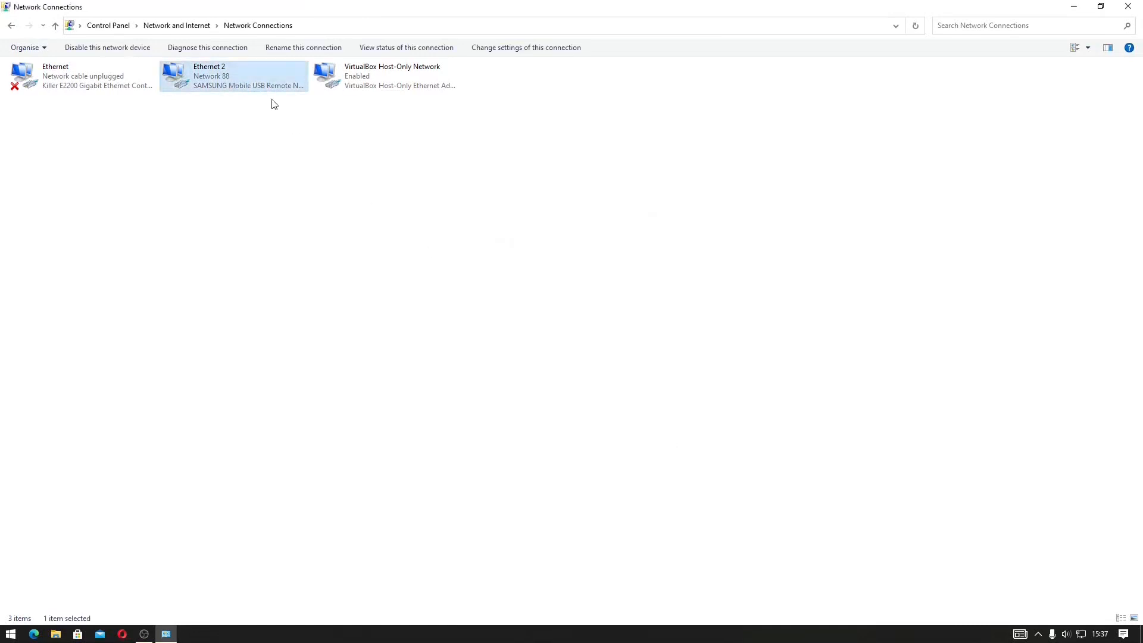
right_click(244, 81)
click(262, 199)
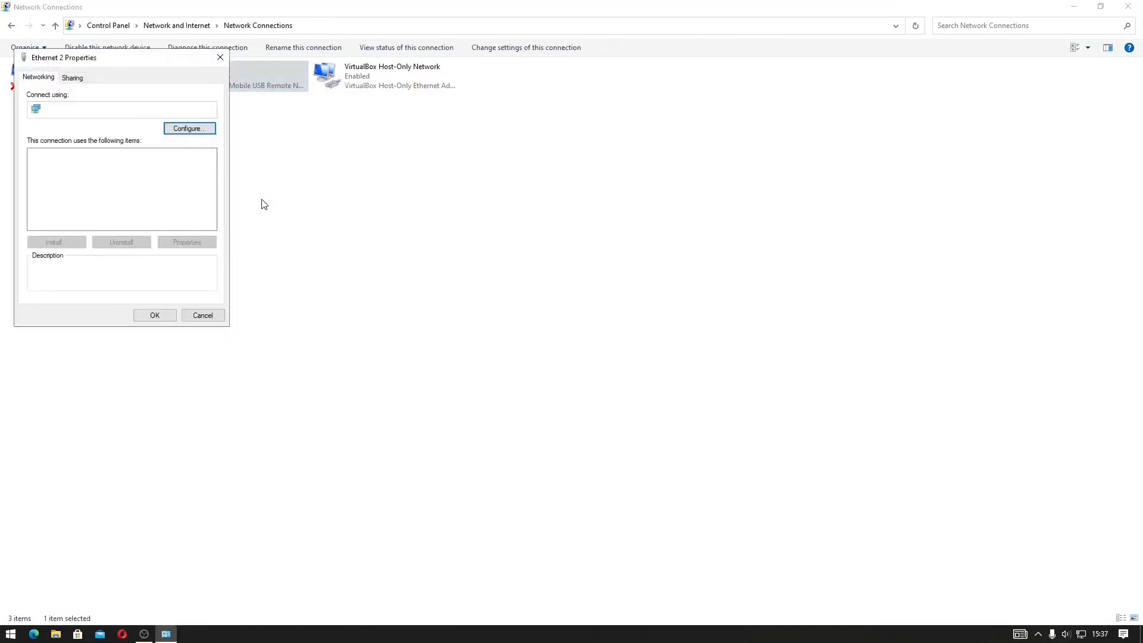
click(202, 315)
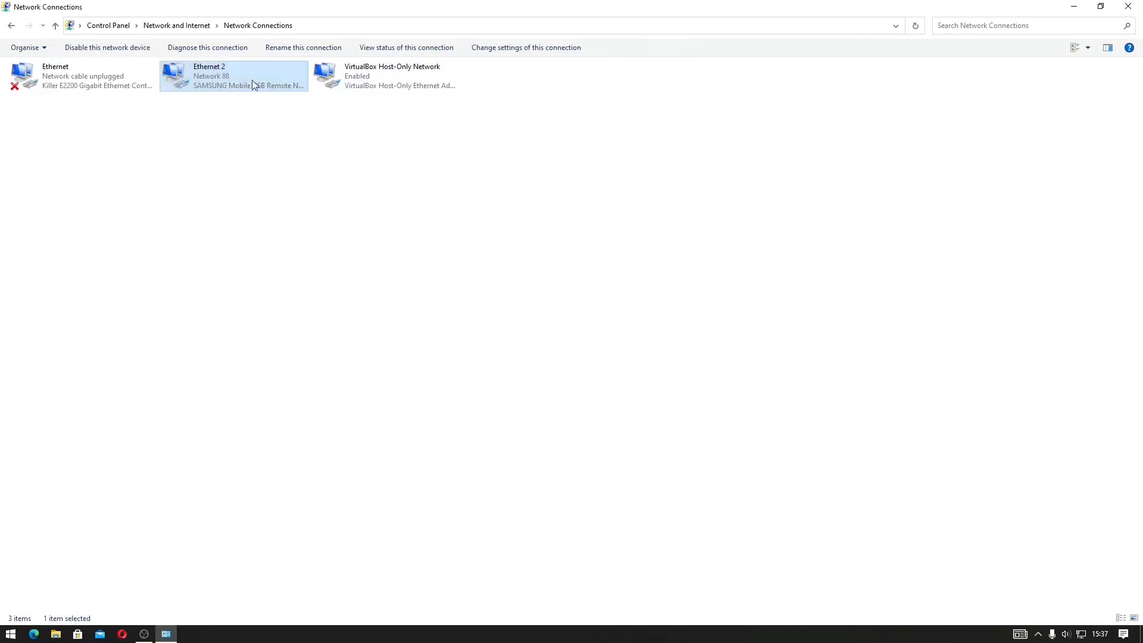
Open the Internet Protocol Version 4 (TCP/IPv4) properties of the Ethernet 2 connection.
double_click(252, 82)
click(205, 76)
double_click(229, 74)
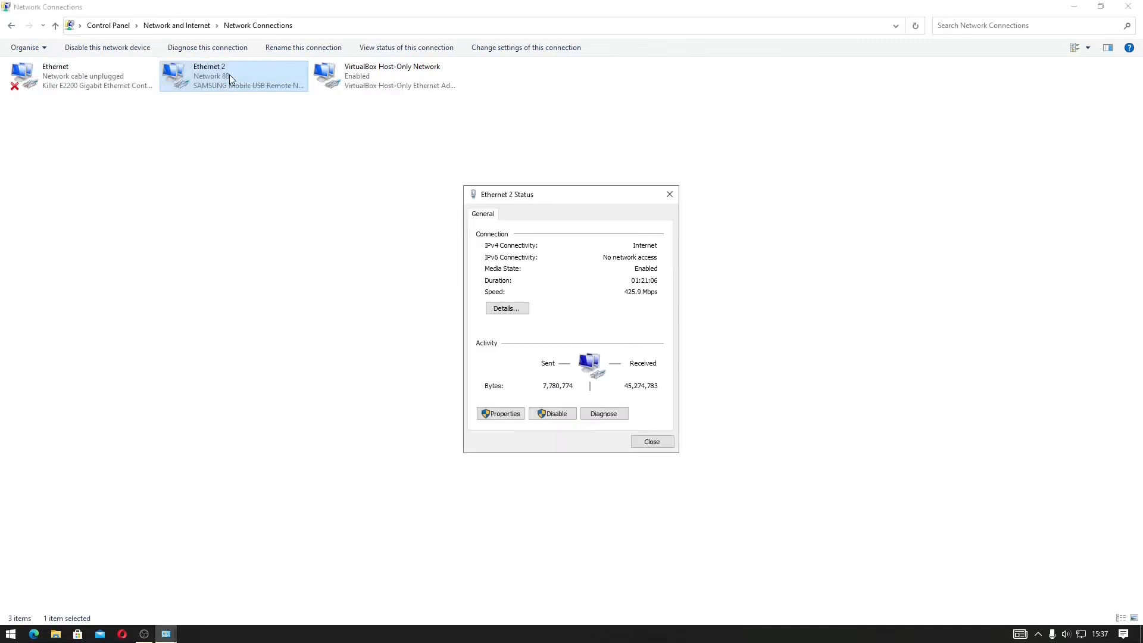
click(504, 415)
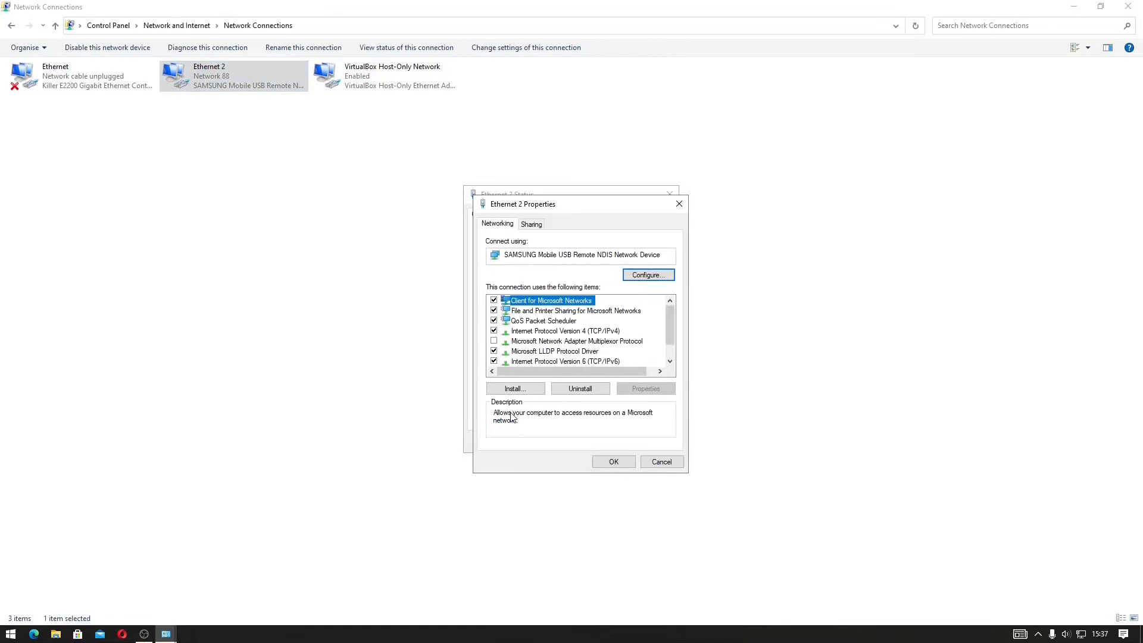
double_click(566, 332)
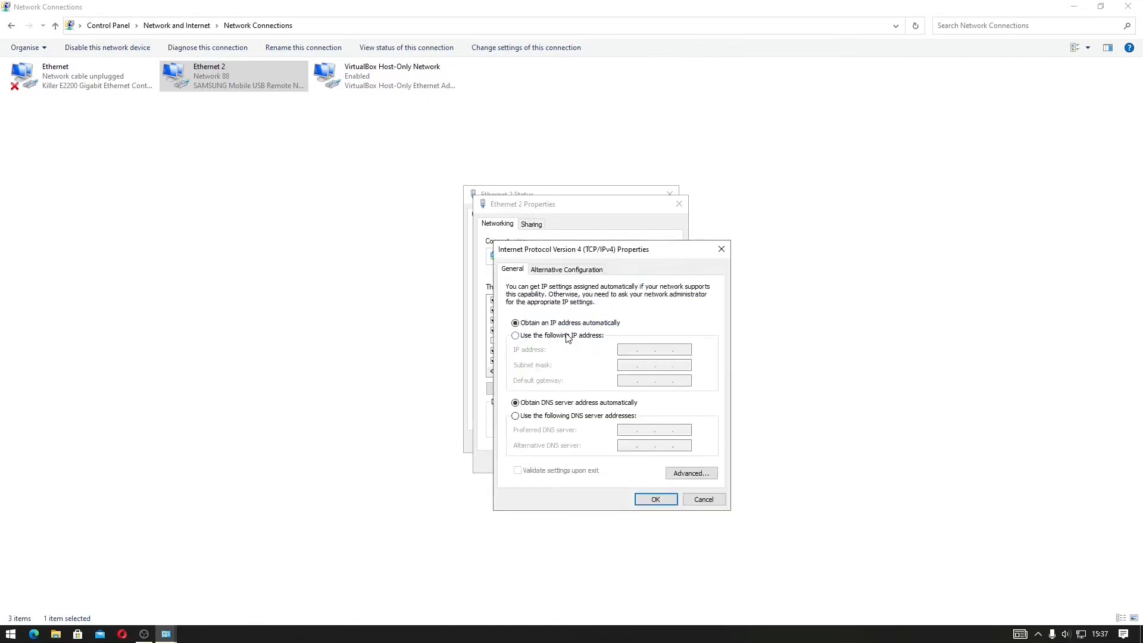
click(703, 500)
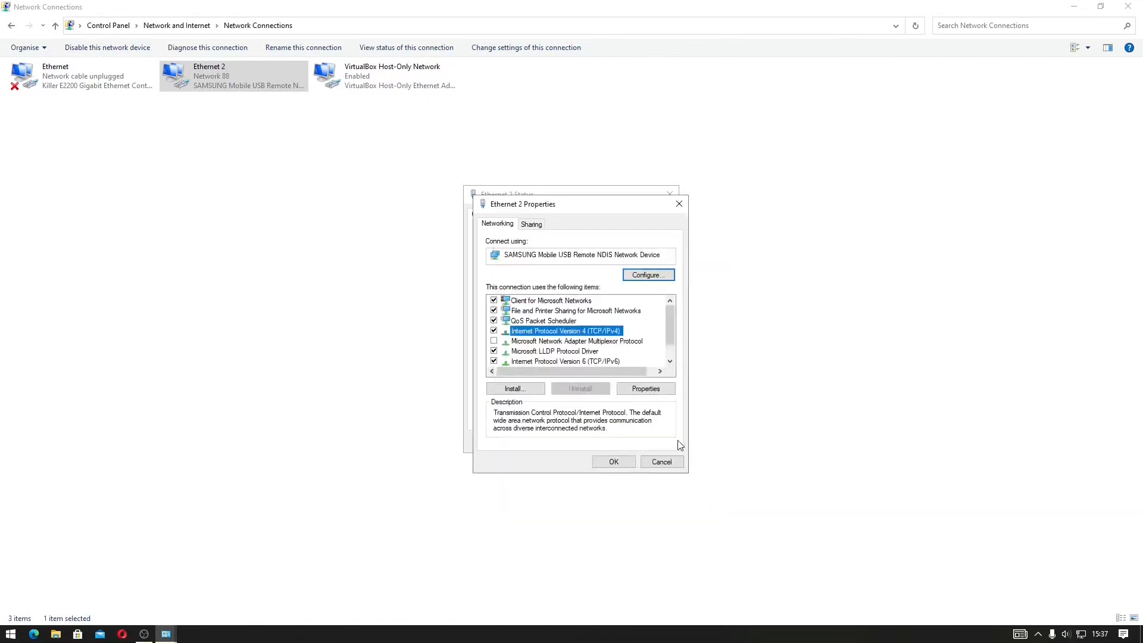
click(648, 391)
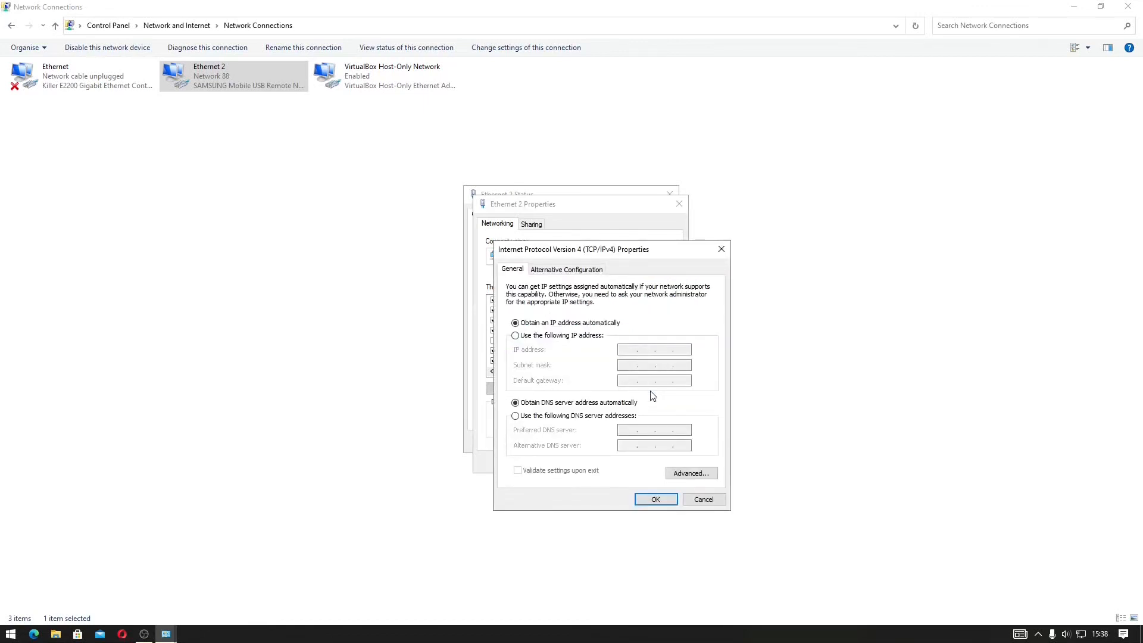
Switch Ethernet 2 to manual DNS server addresses and set the preferred DNS server to 8.8.8.8.
click(608, 418)
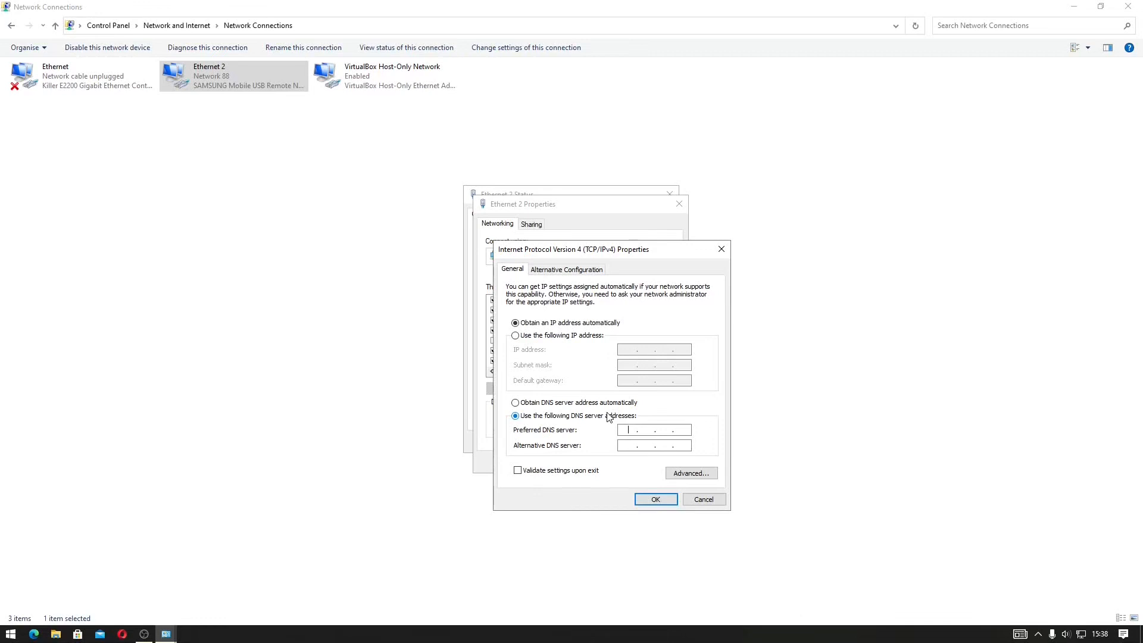
text(7)
text(.8.8)
text(.8)
Set Ethernet 2's alternative DNS server to 8.8.4.4, save it and close the connection's dialogs.
click(626, 445)
text(8.8.4.4)
click(656, 499)
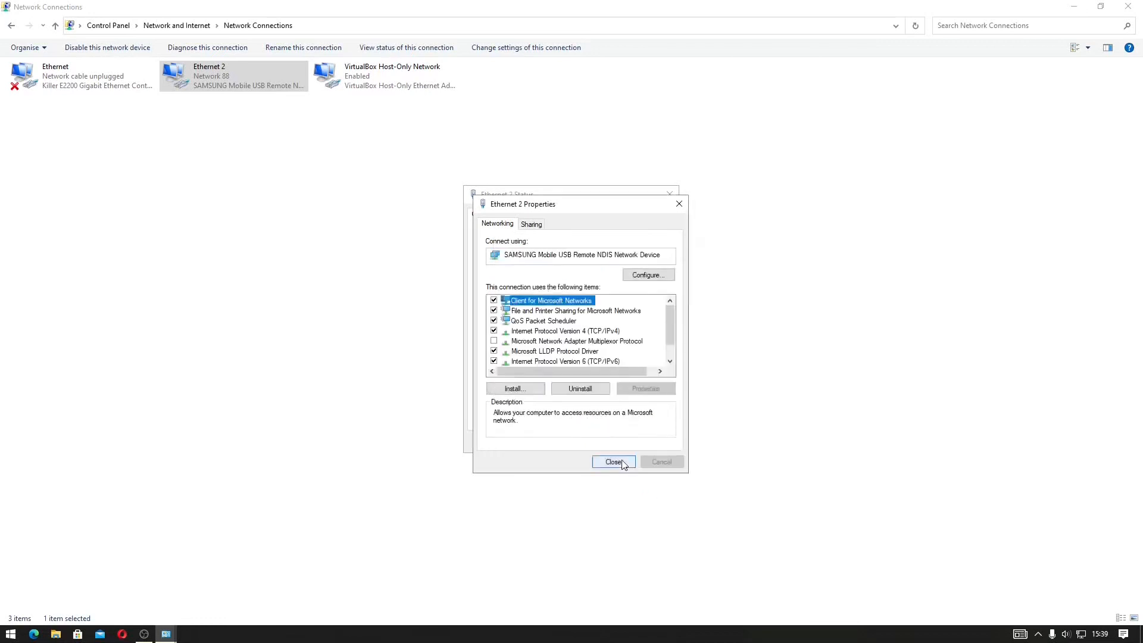
click(614, 463)
click(666, 443)
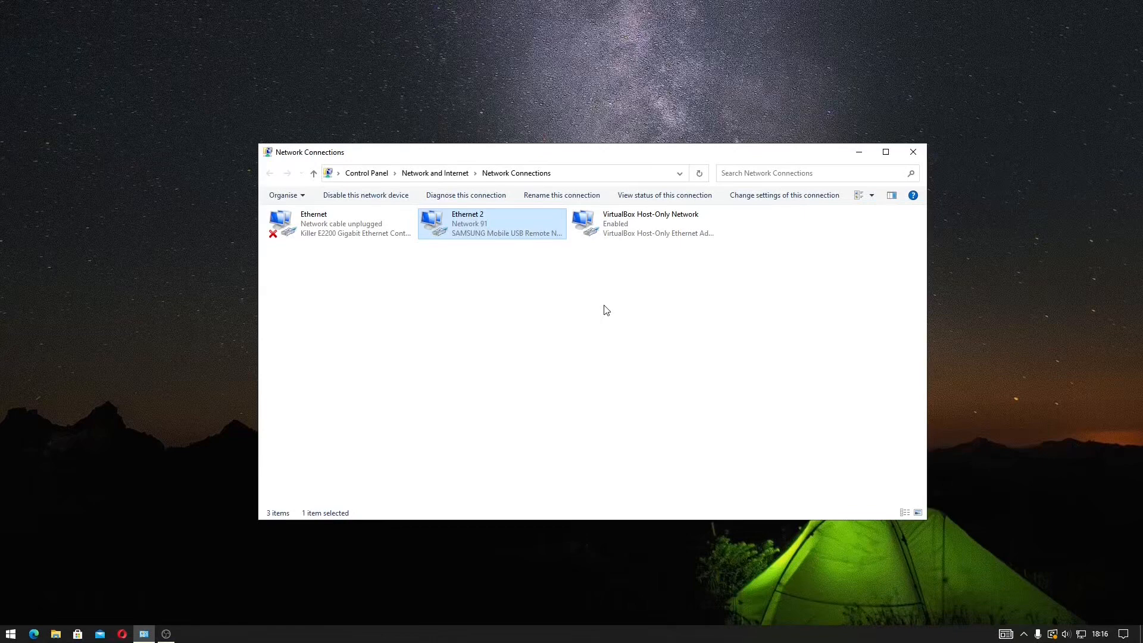
Open the Ethernet 2 network's properties in the Network & Internet settings to examine its IP settings.
right_click(1082, 635)
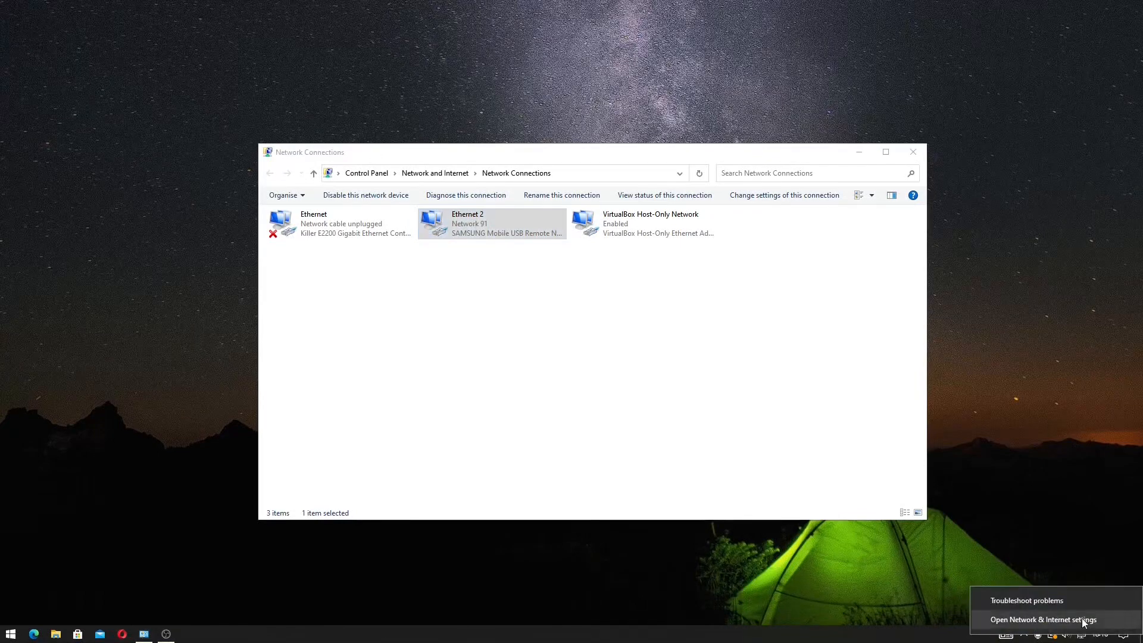
click(1084, 620)
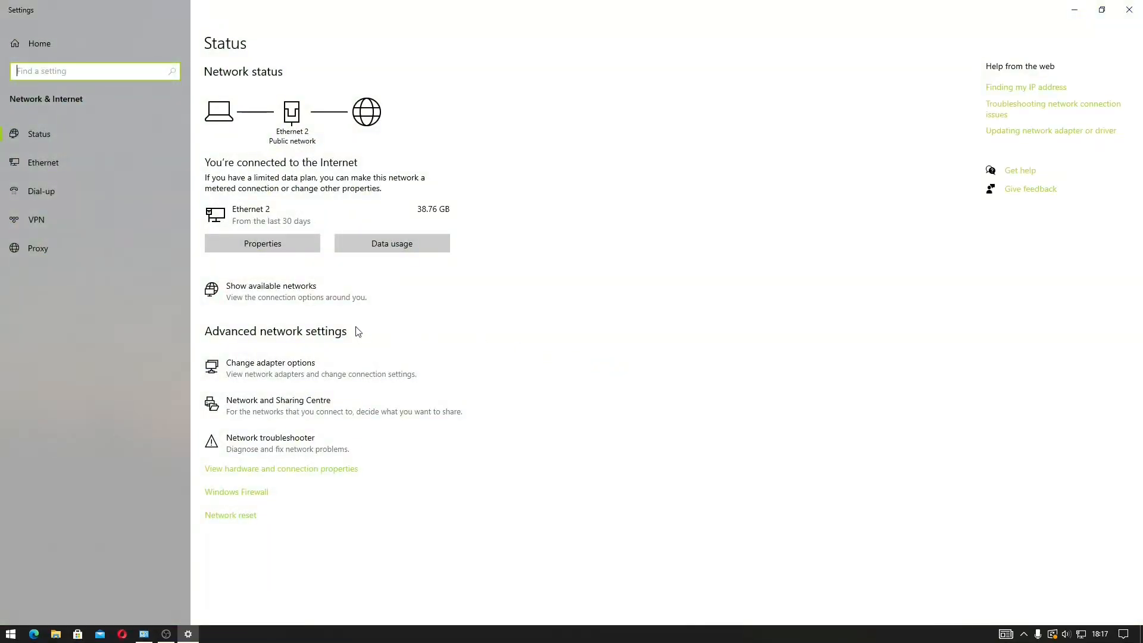
click(288, 253)
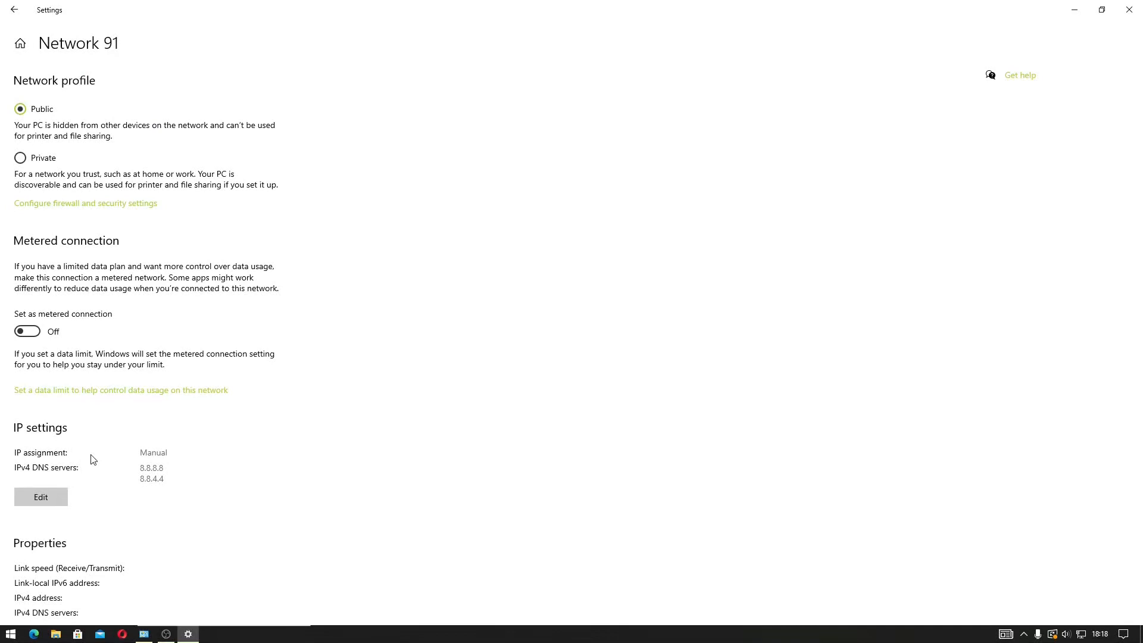
Examine the manual IP settings of Network 91, cancel without changes, and bring up the Network Connections window for comparison.
click(63, 498)
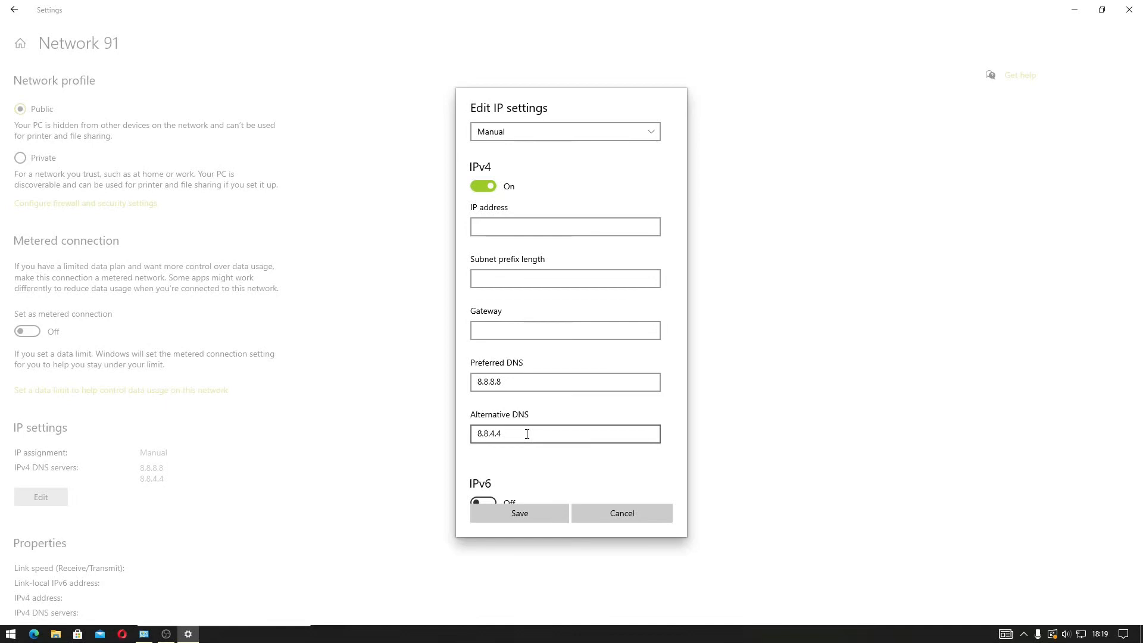
click(601, 510)
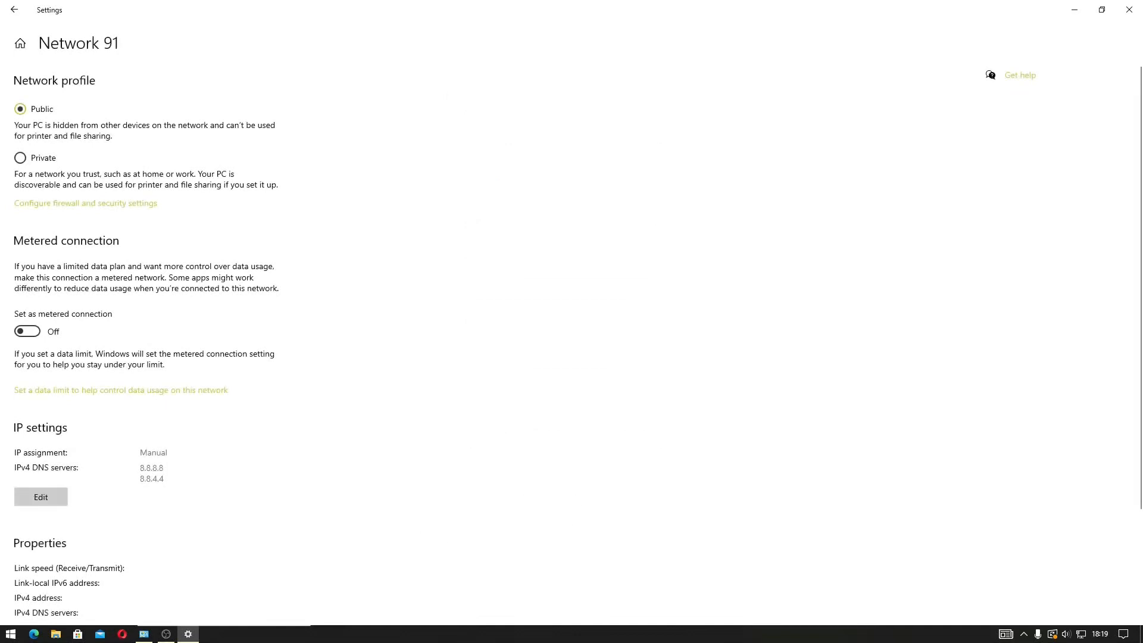
click(146, 634)
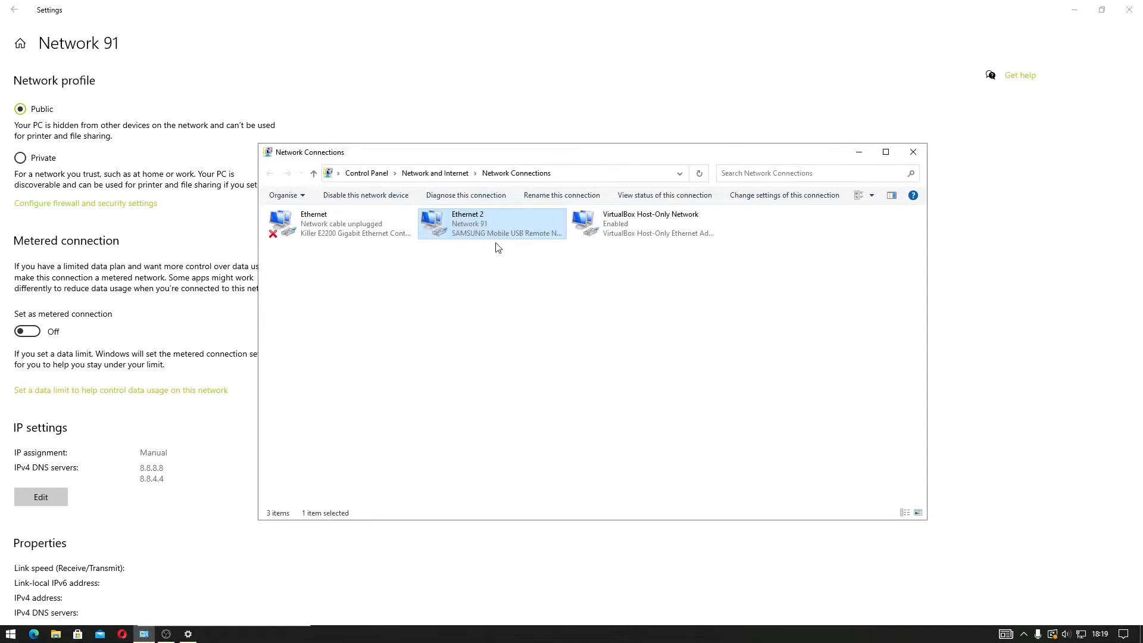
Set the IP assignment of Network 91 to Automatic (DHCP) and save it.
click(60, 500)
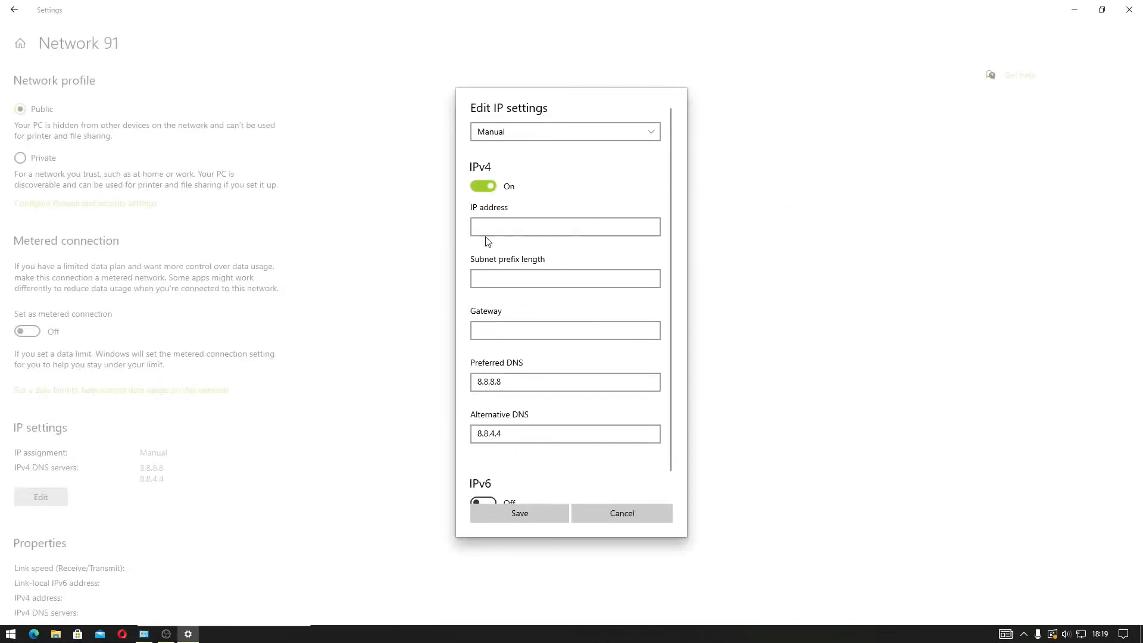
click(531, 136)
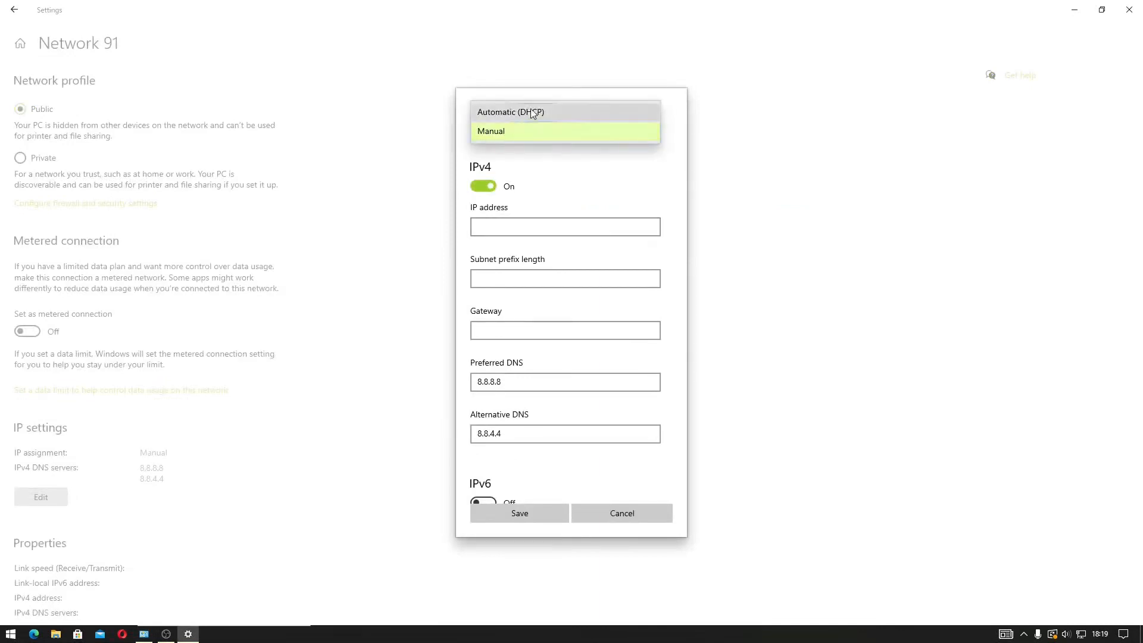
click(530, 111)
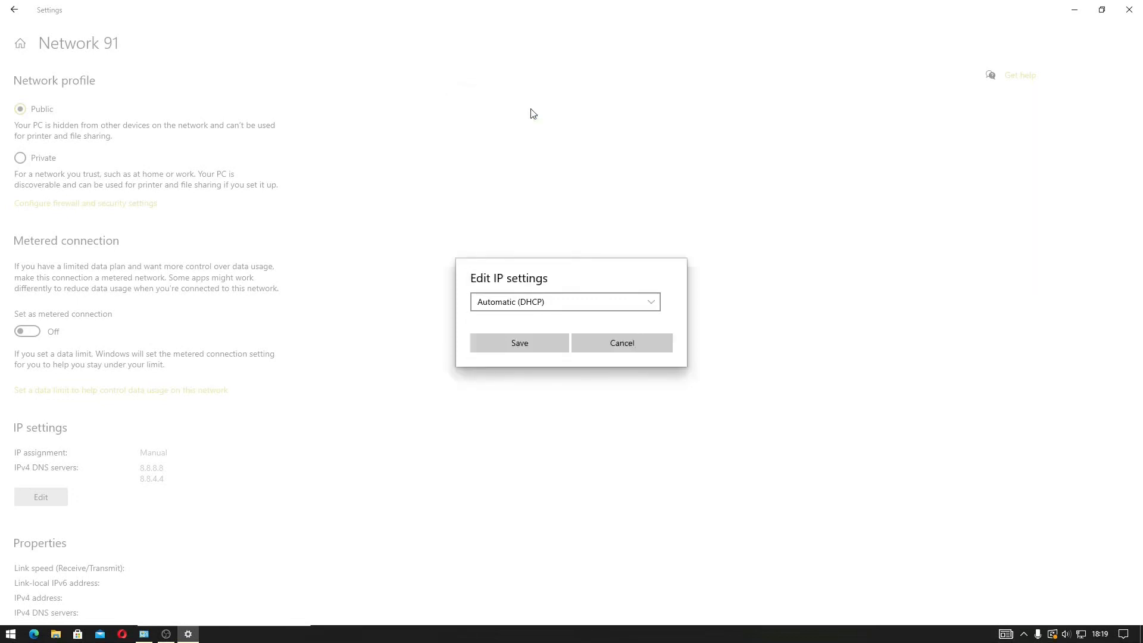
click(526, 338)
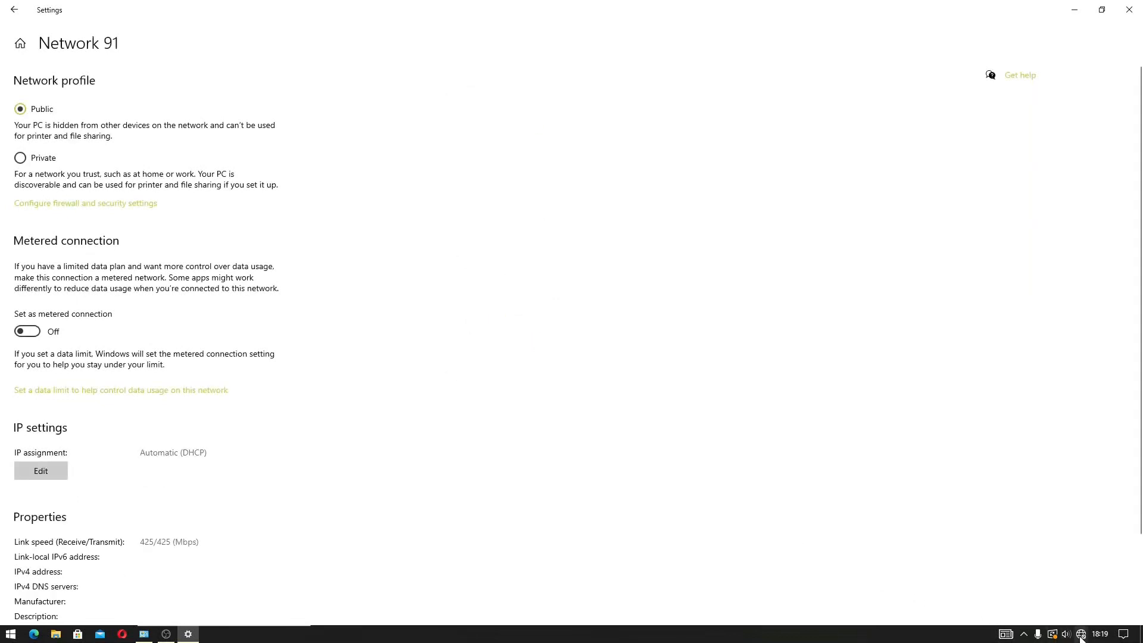
mouse_move(1081, 636)
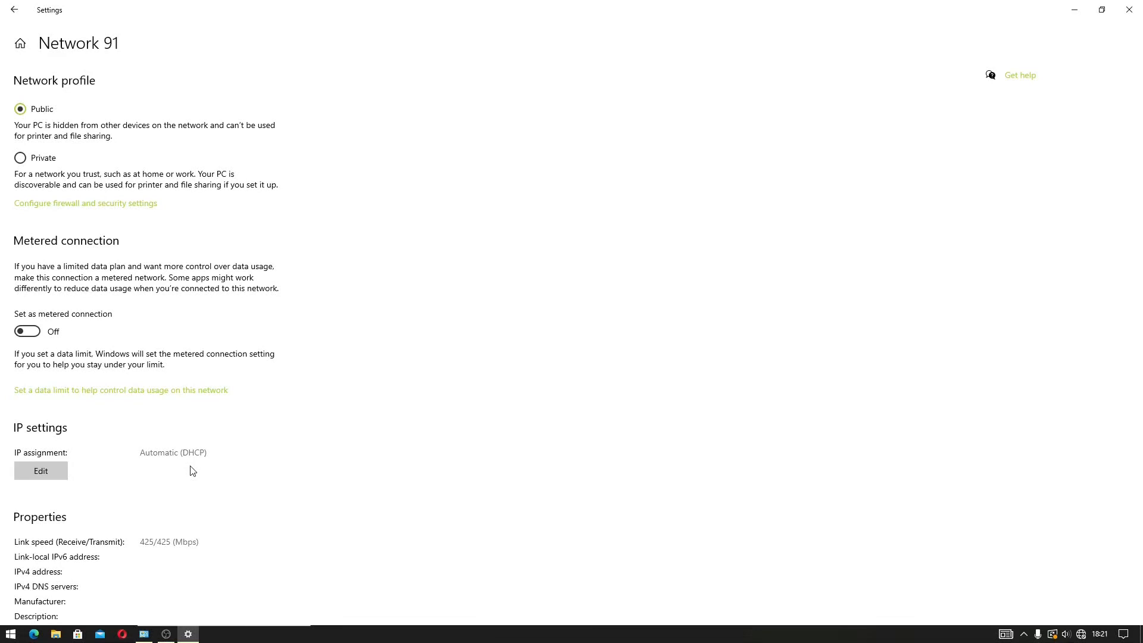
Edit the IP settings of Network 91, switching the assignment to Manual and turning IPv4 on.
click(49, 472)
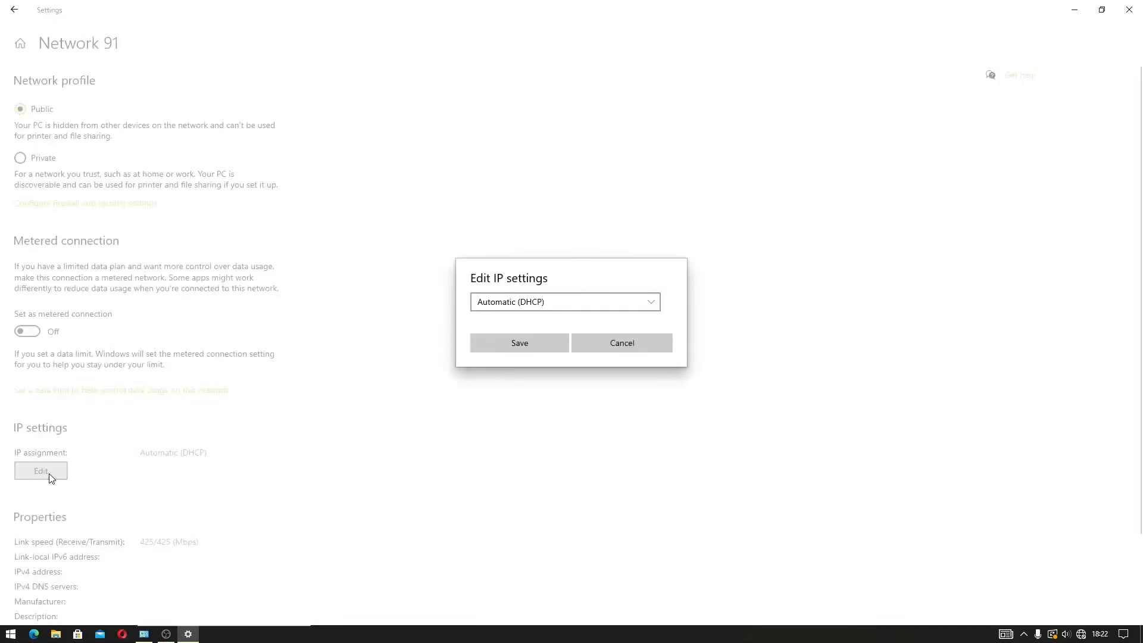
click(542, 311)
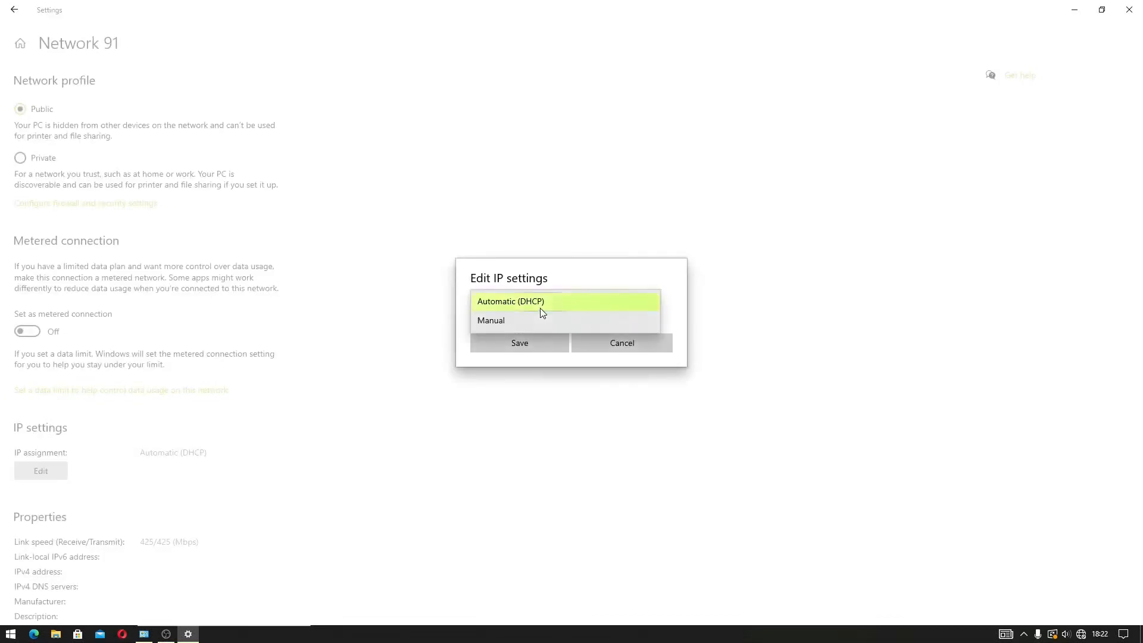
click(537, 323)
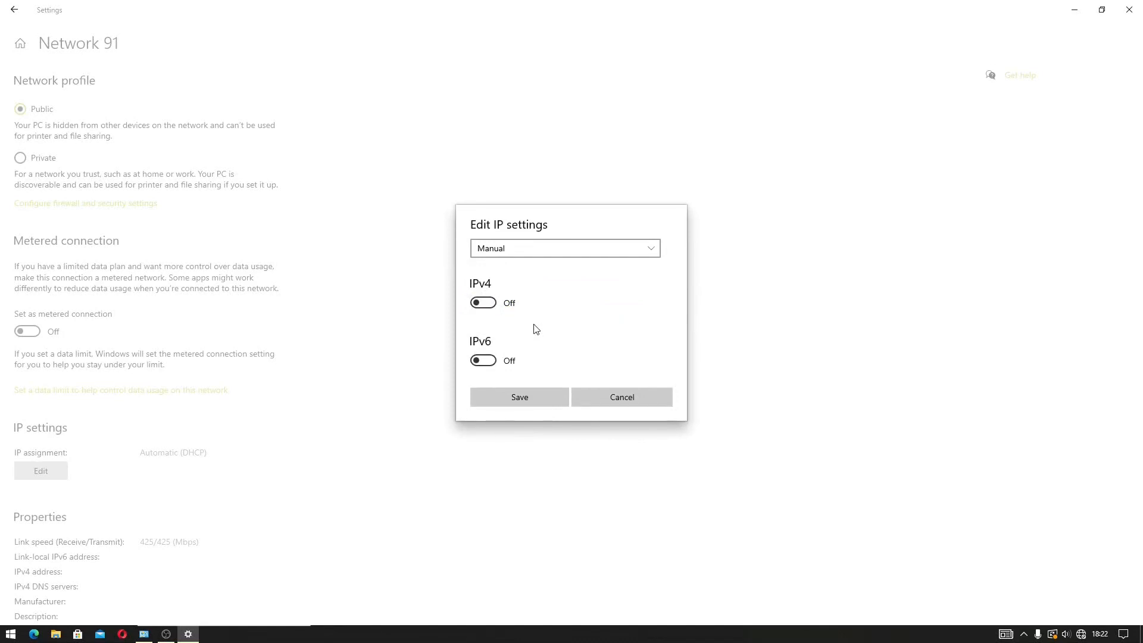
click(491, 306)
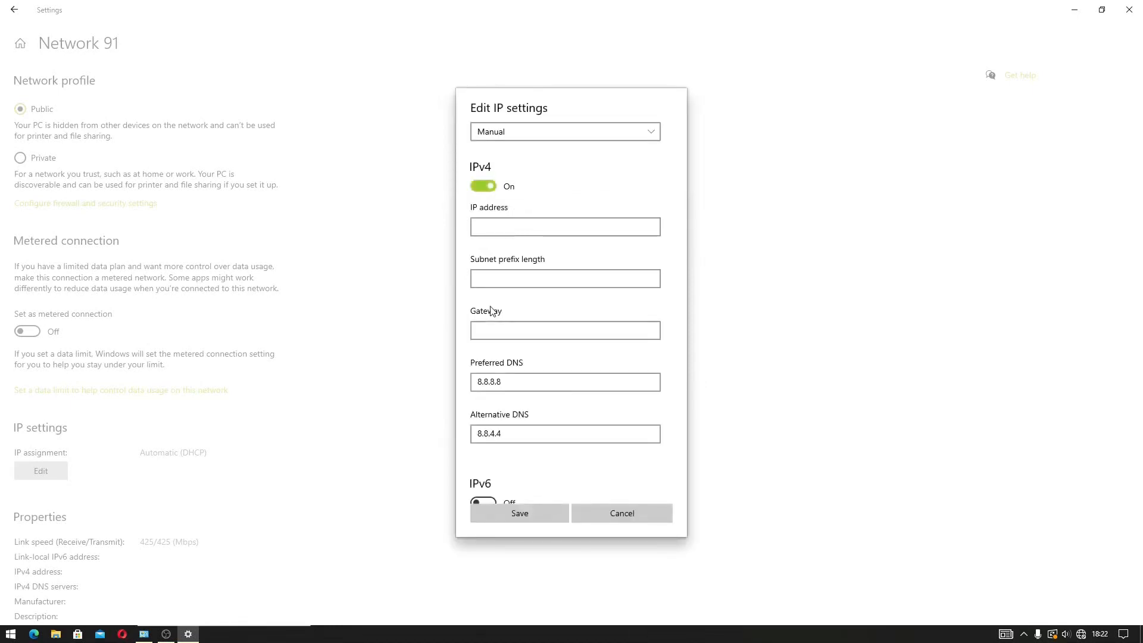
Compare Ethernet 2's TCP/IPv4 properties in Network Connections with the fields of the Edit IP settings dialog.
click(144, 634)
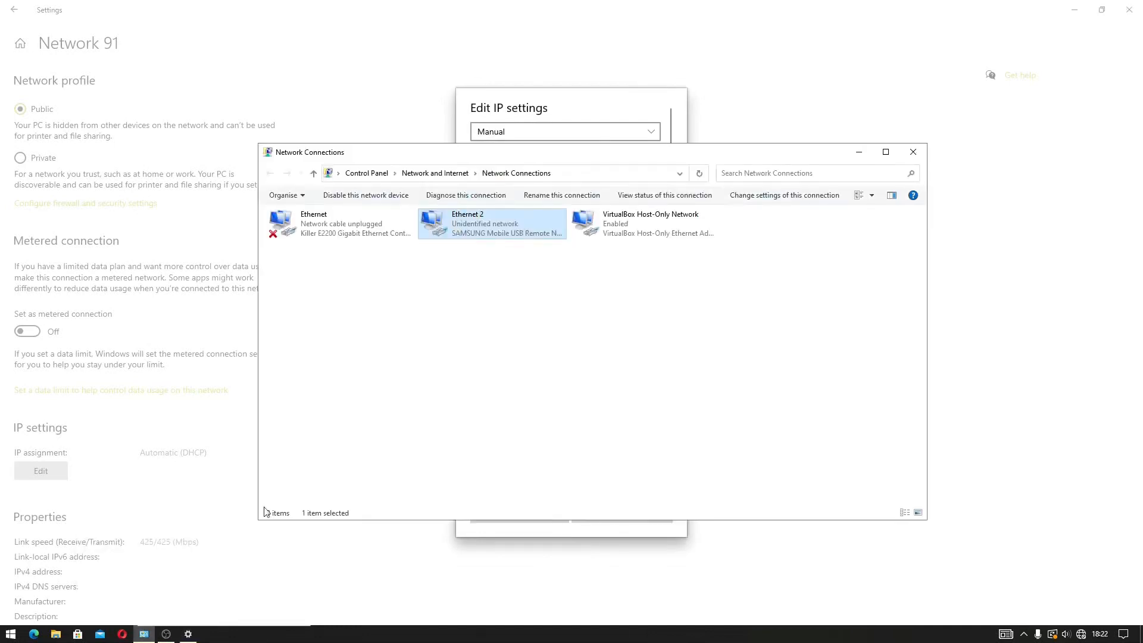
right_click(476, 236)
click(499, 340)
double_click(397, 333)
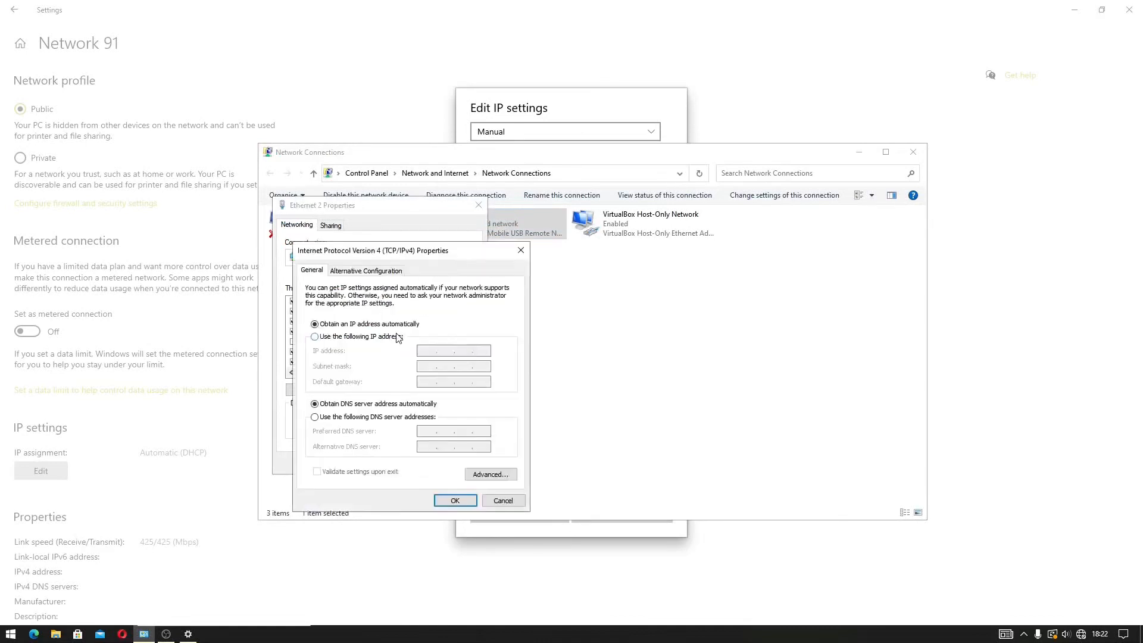
click(504, 500)
click(567, 114)
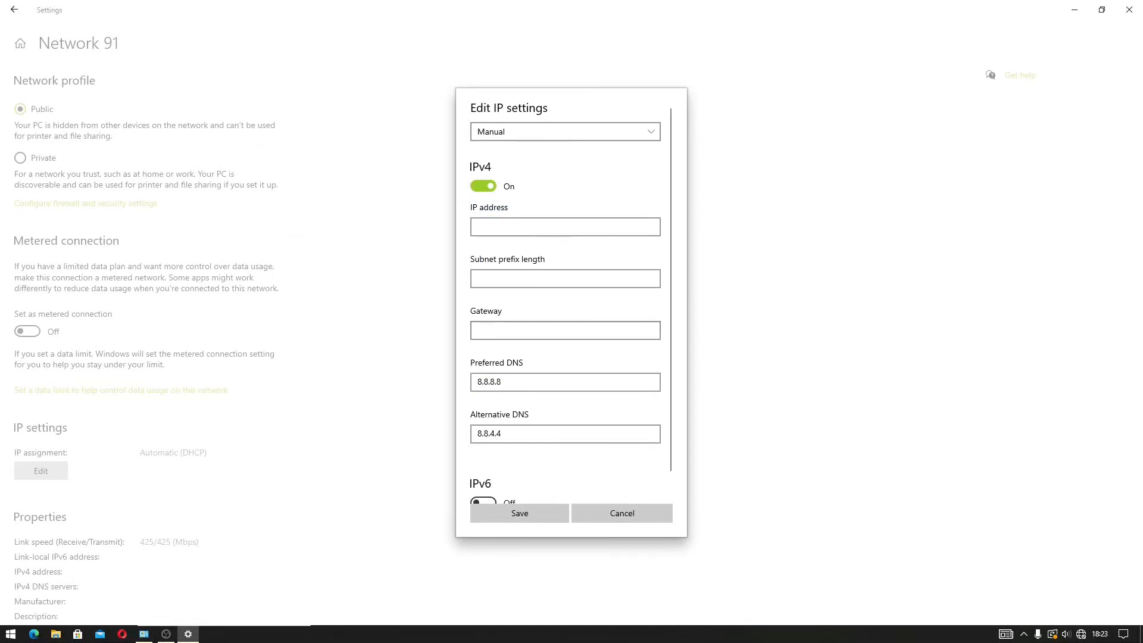
click(145, 634)
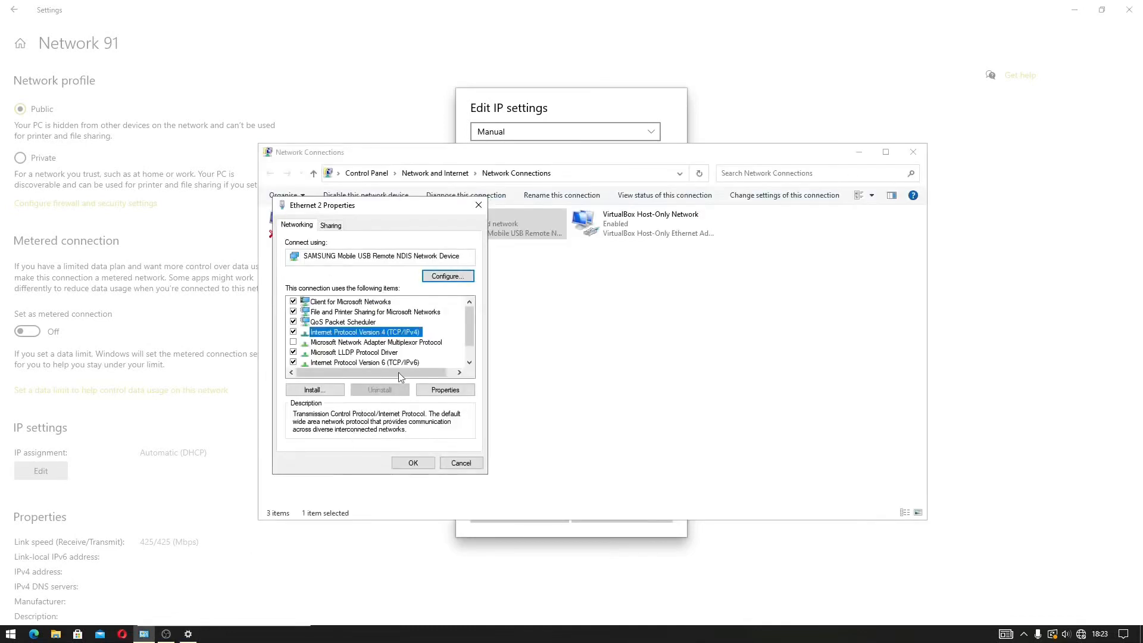
double_click(408, 333)
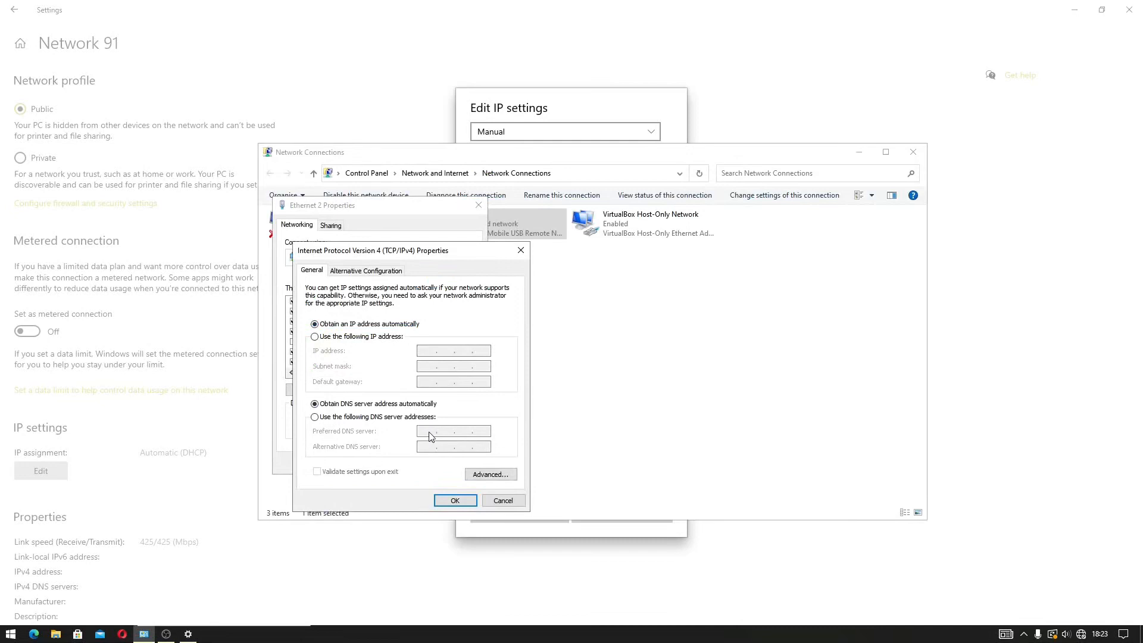
click(534, 108)
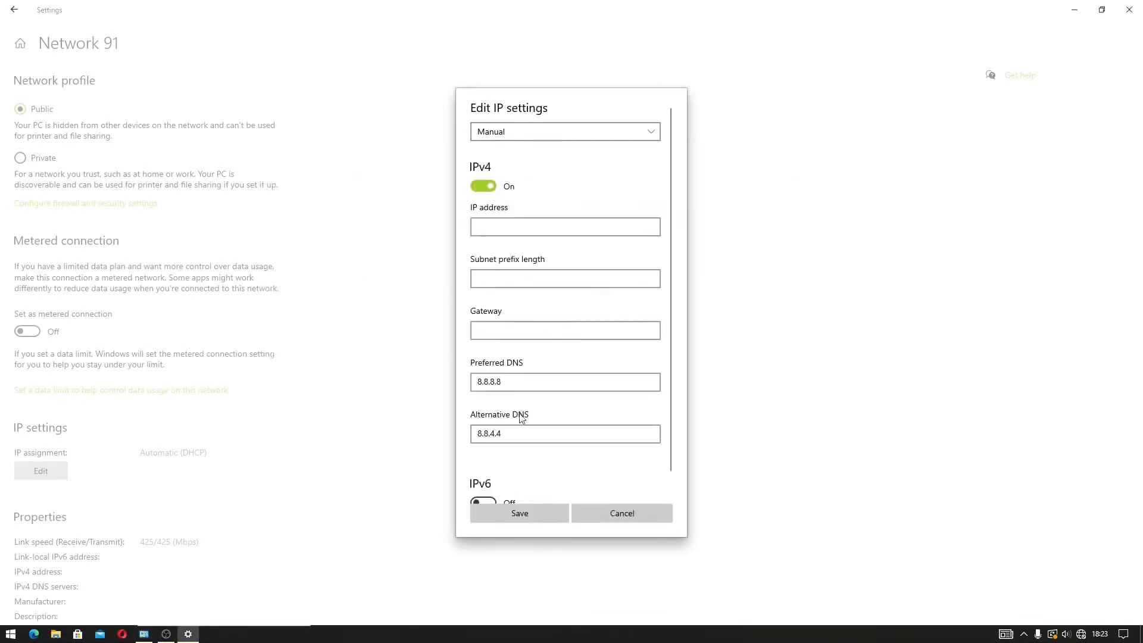
Re-enter 8.8.8.8 as the preferred DNS of Network 91 and save the manual IP settings.
click(510, 380)
key(BackSpace)
key(BackSpace)
key(BackSpace)
key(BackSpace)
key(BackSpace)
key(BackSpace)
key(BackSpace)
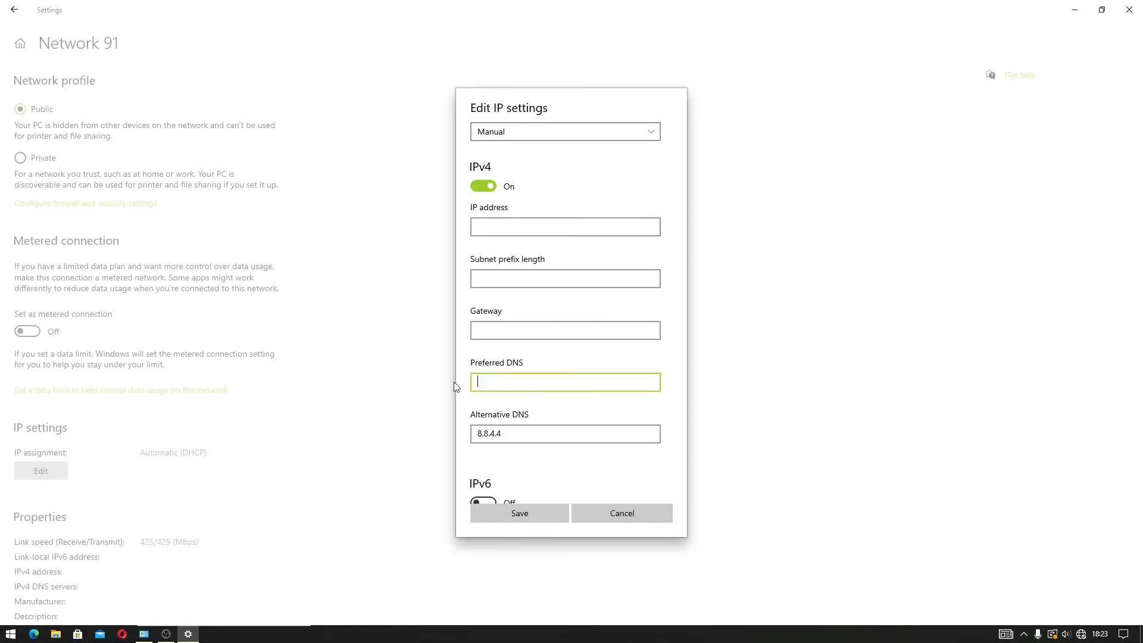
text(8.8.8.8)
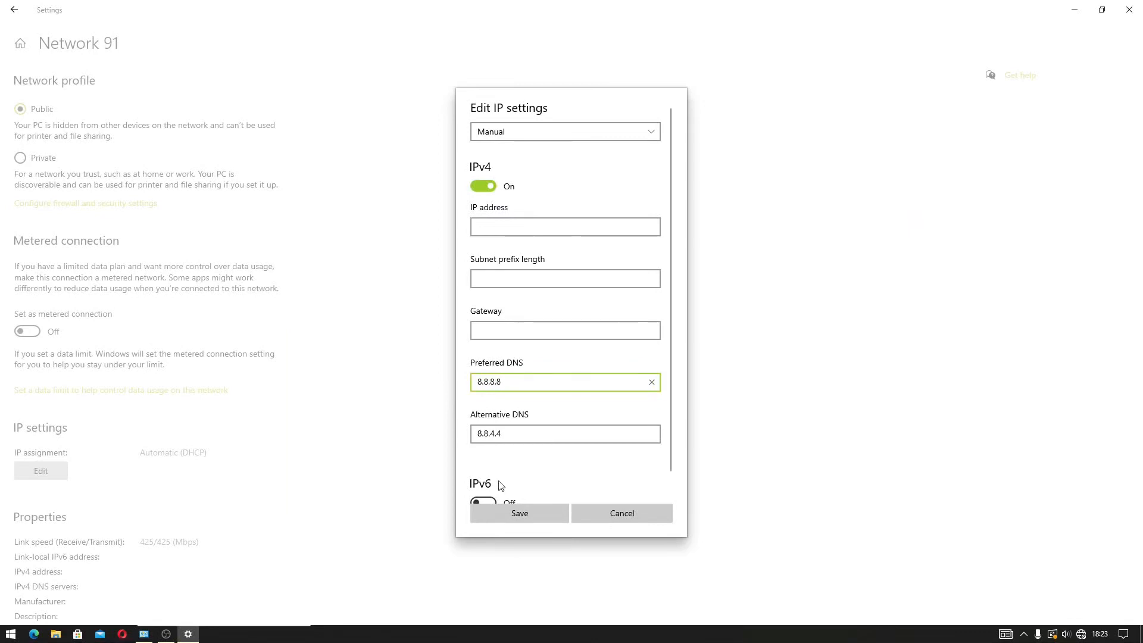
click(525, 509)
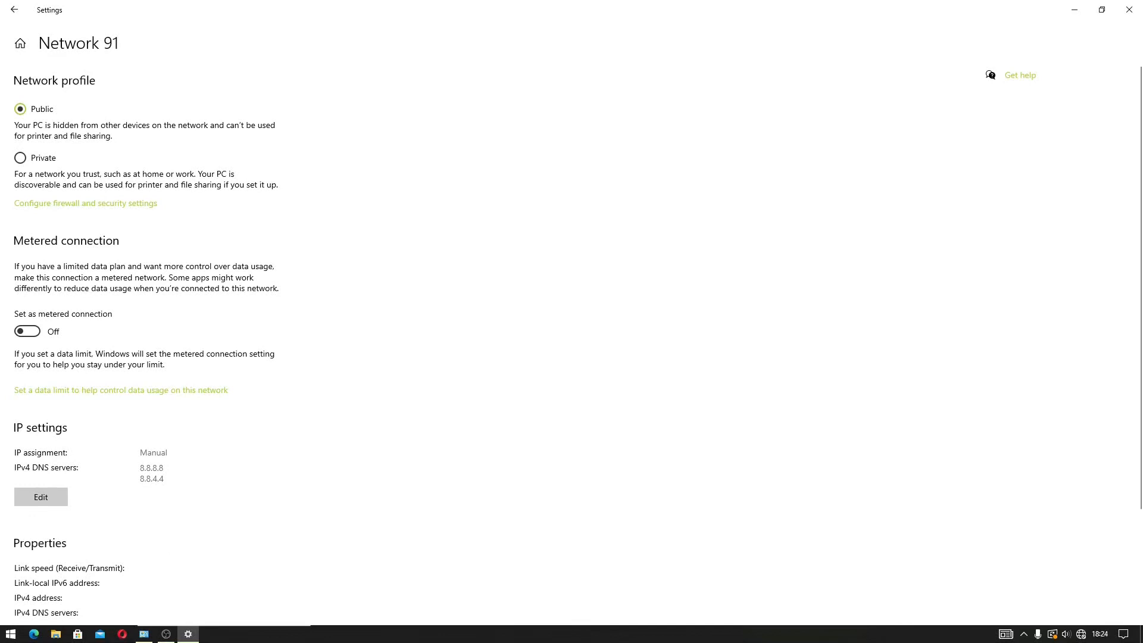
Return to Network Connections and cancel the open TCP/IPv4 and Ethernet 2 properties dialogs.
click(144, 633)
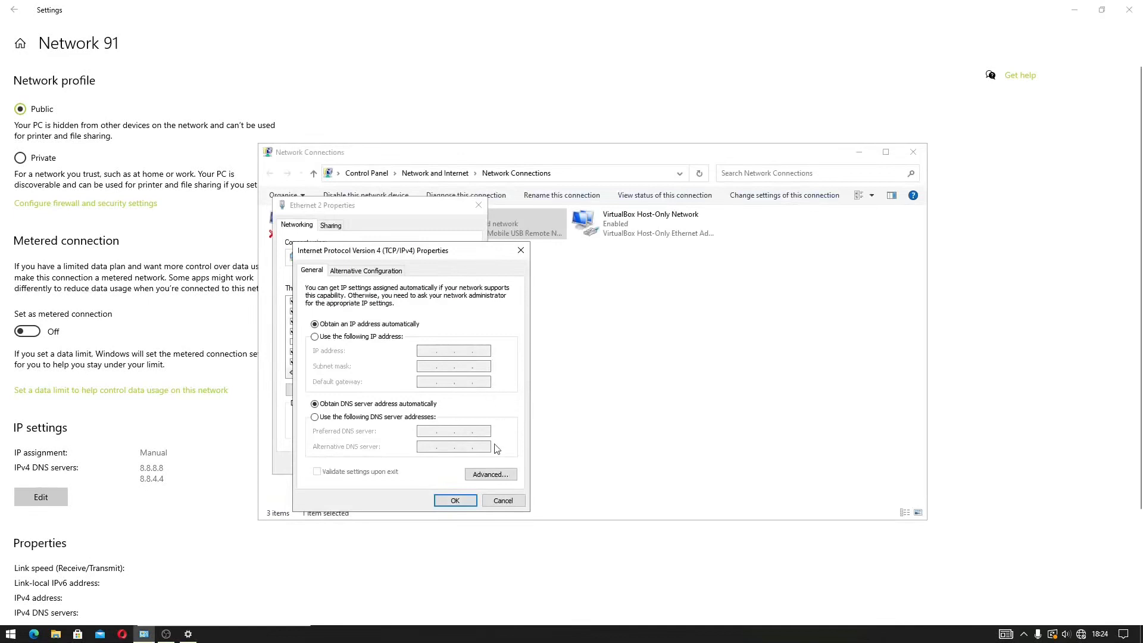
click(503, 500)
click(463, 465)
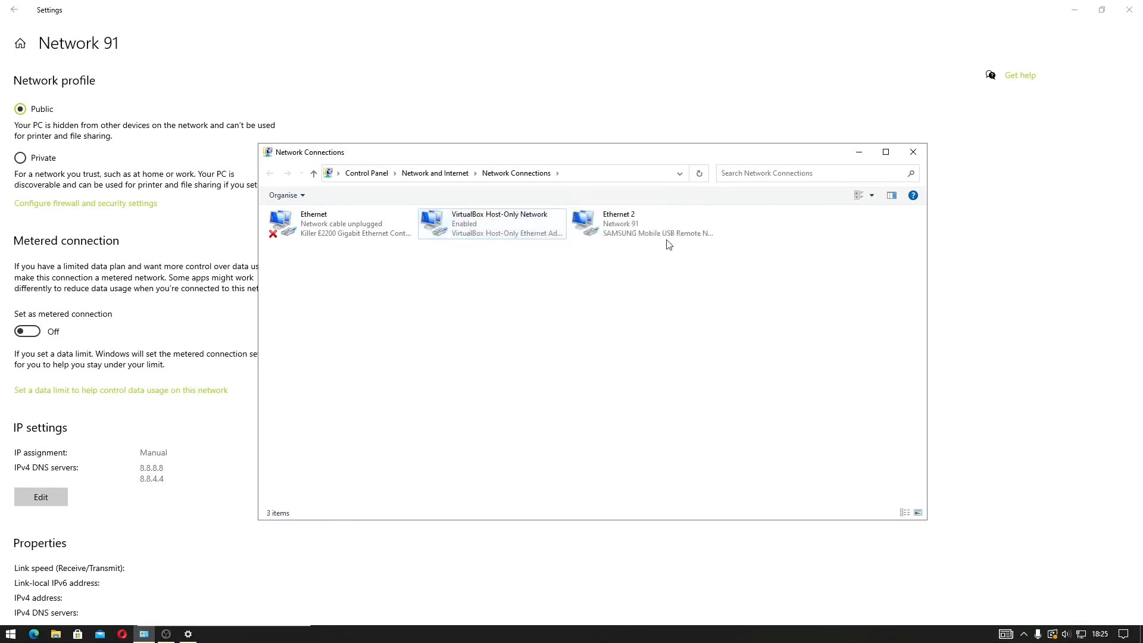
Select the Ethernet 2 connection in Network Connections.
click(648, 229)
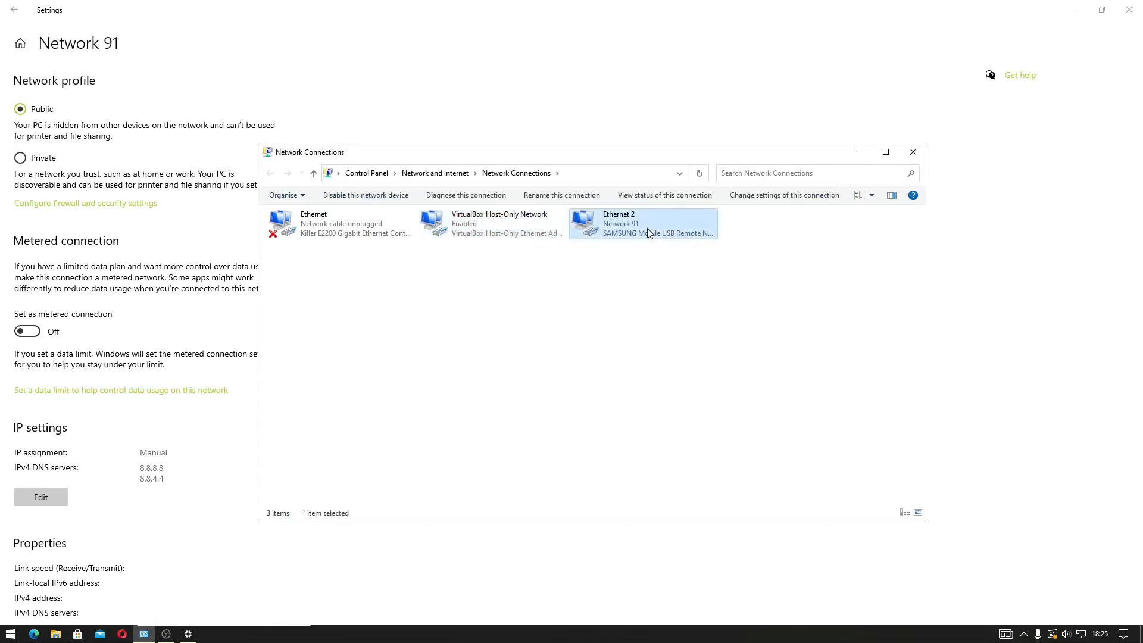